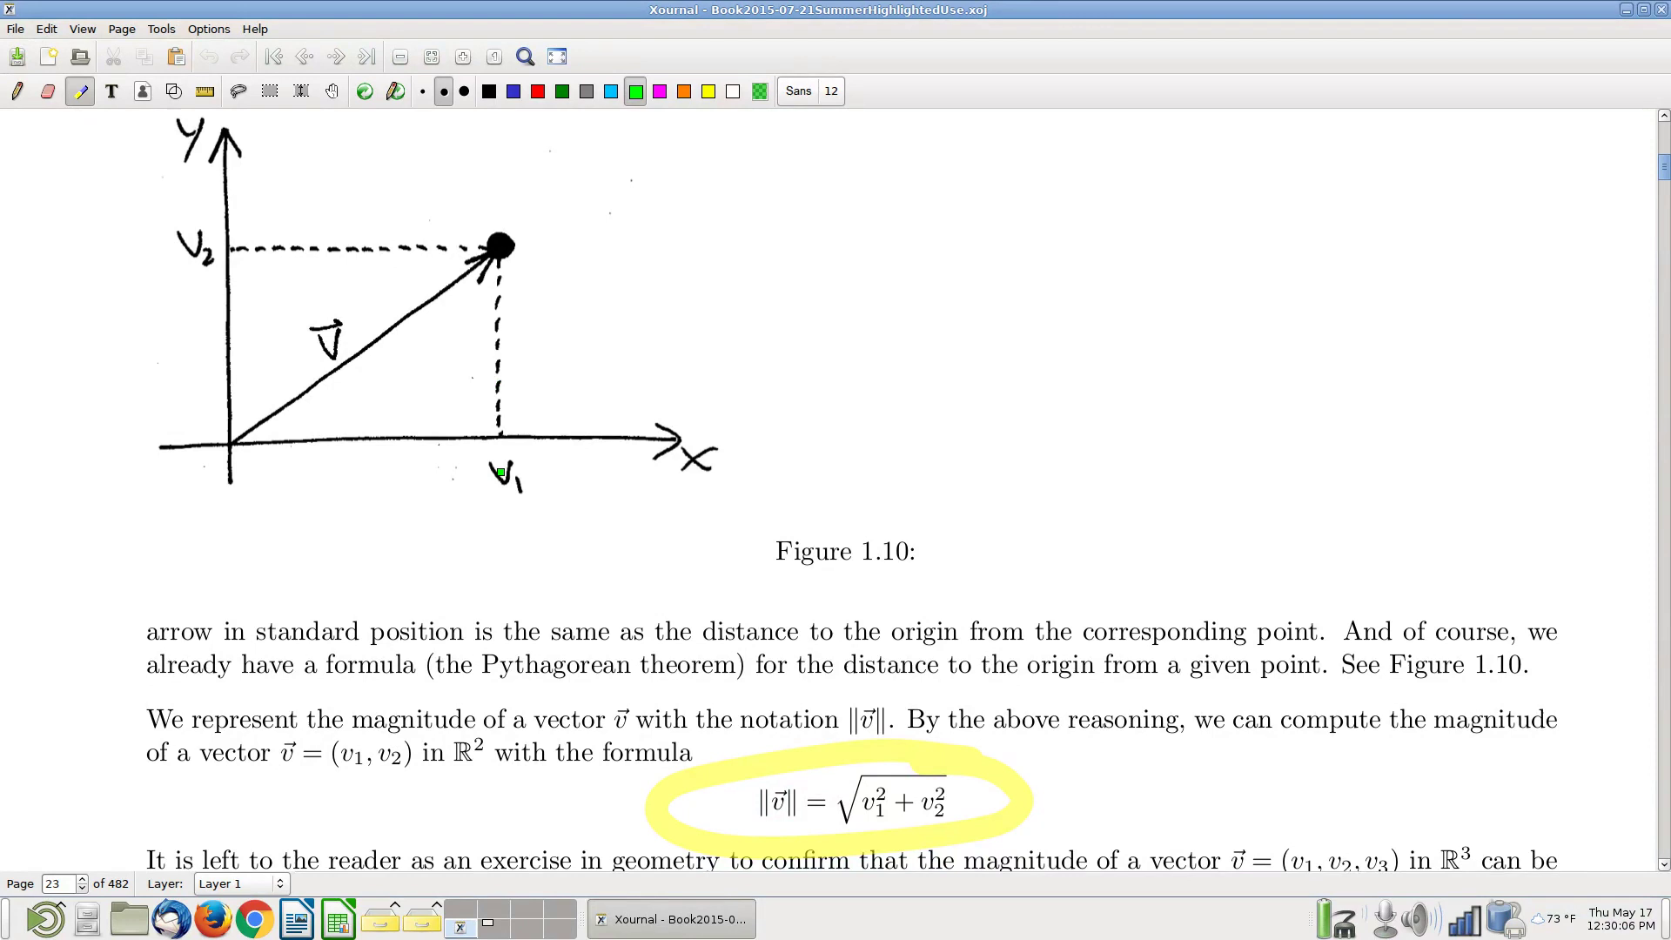
Step: Erase the yellow ellipse around the magnitude formula and highlight the Figure 1.10 arrow in green
right_click(869, 753)
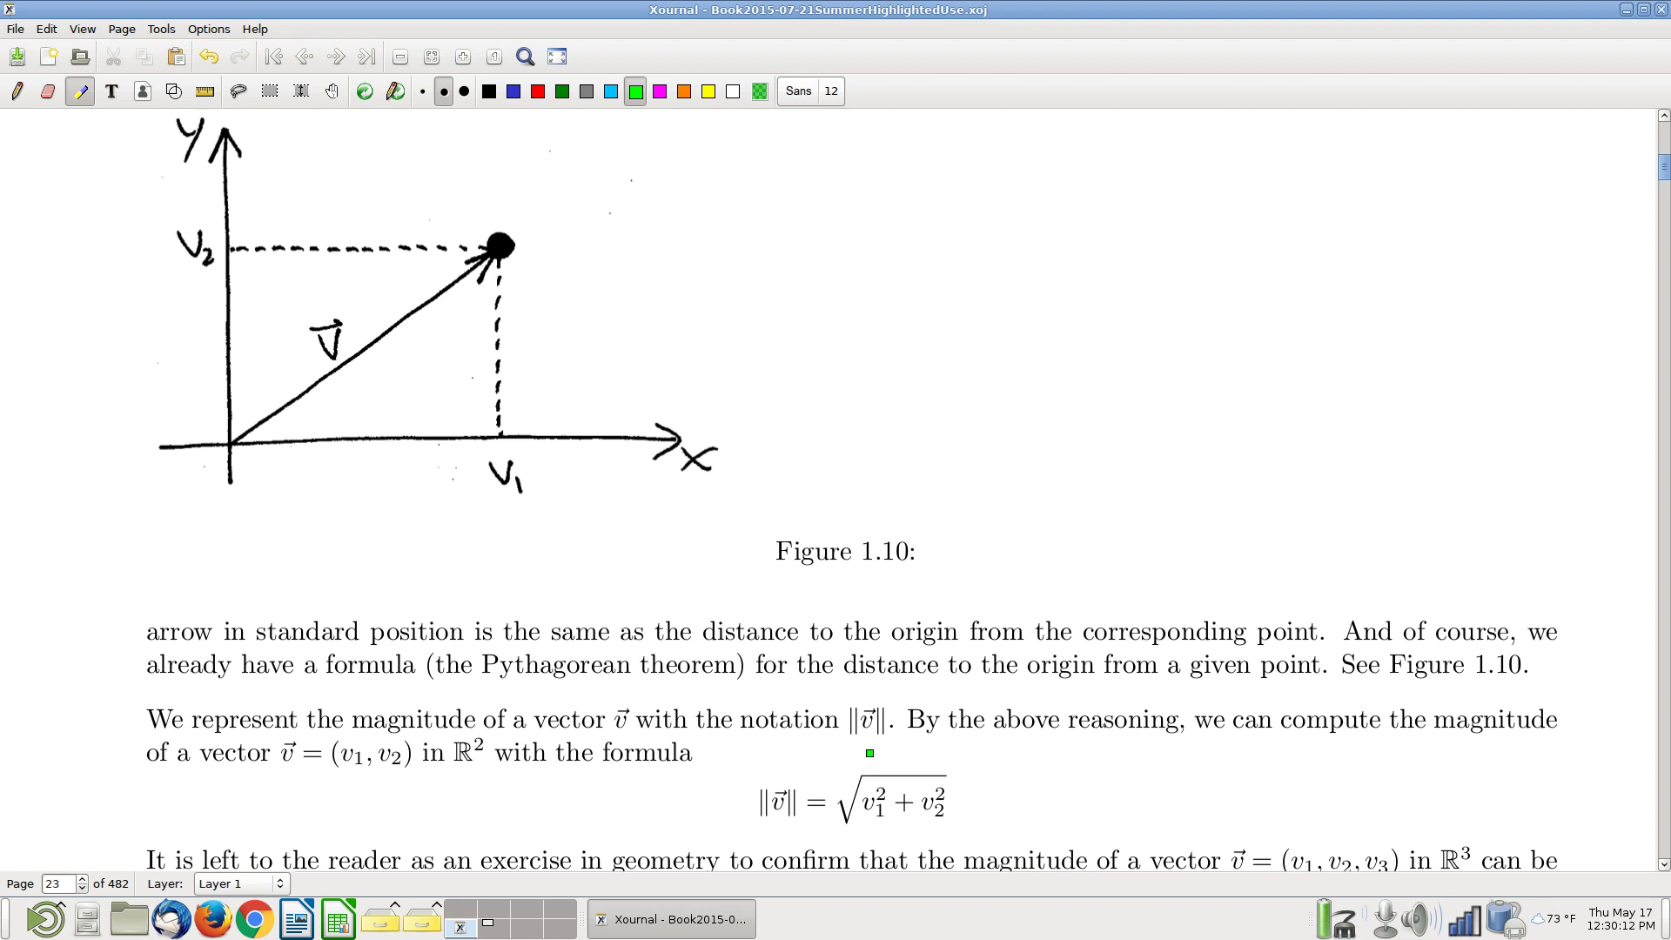
mouse_move(230, 439)
mouse_down()
mouse_move(489, 270)
mouse_move(477, 262)
mouse_move(472, 303)
mouse_up()
Step: Draw green ellipses around the vector figure and arrow, then remove them
mouse_move(96, 243)
mouse_down()
mouse_move(794, 166)
mouse_move(31, 309)
mouse_up()
click(805, 492)
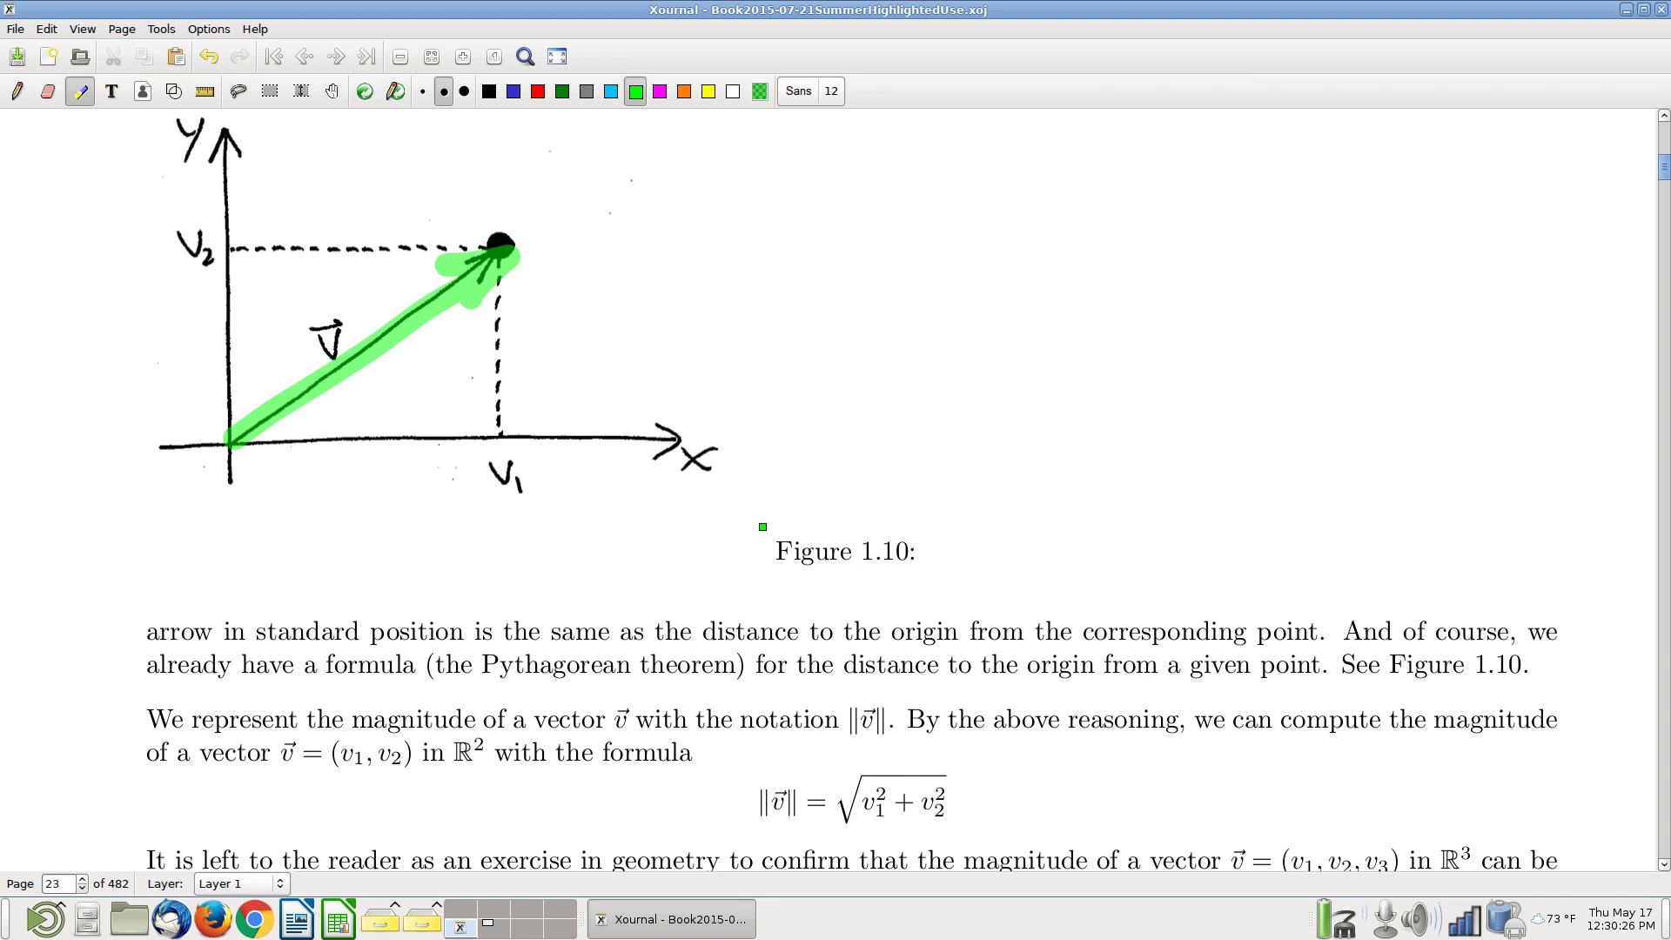
drag(516, 207, 261, 344)
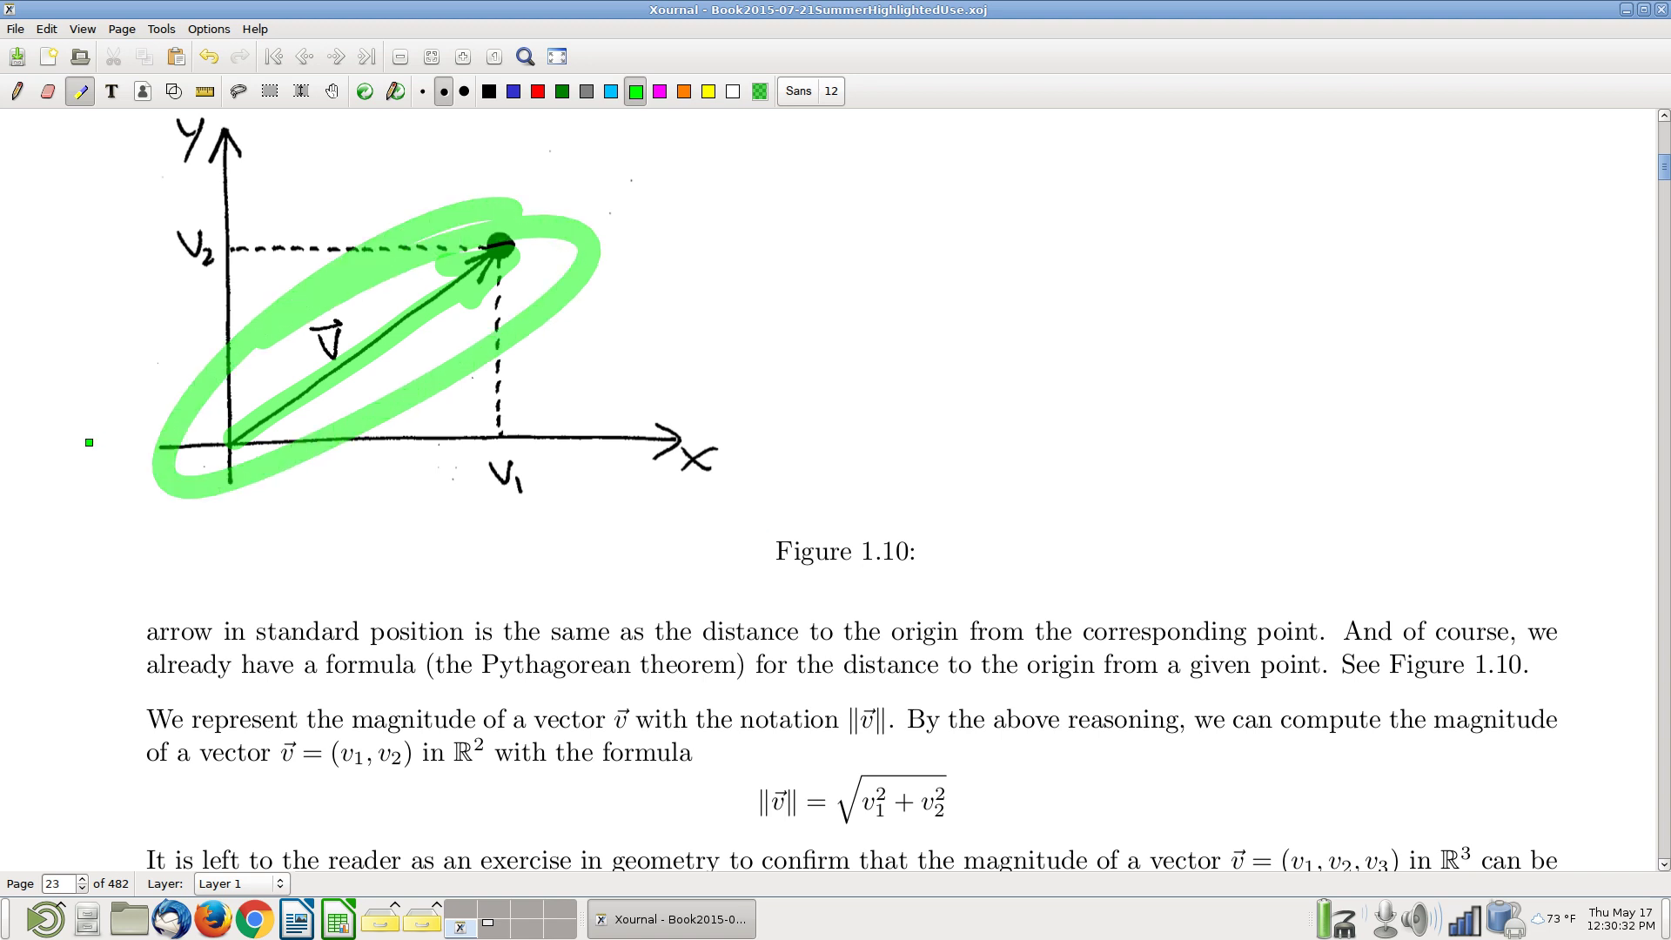
key(ctrl+z)
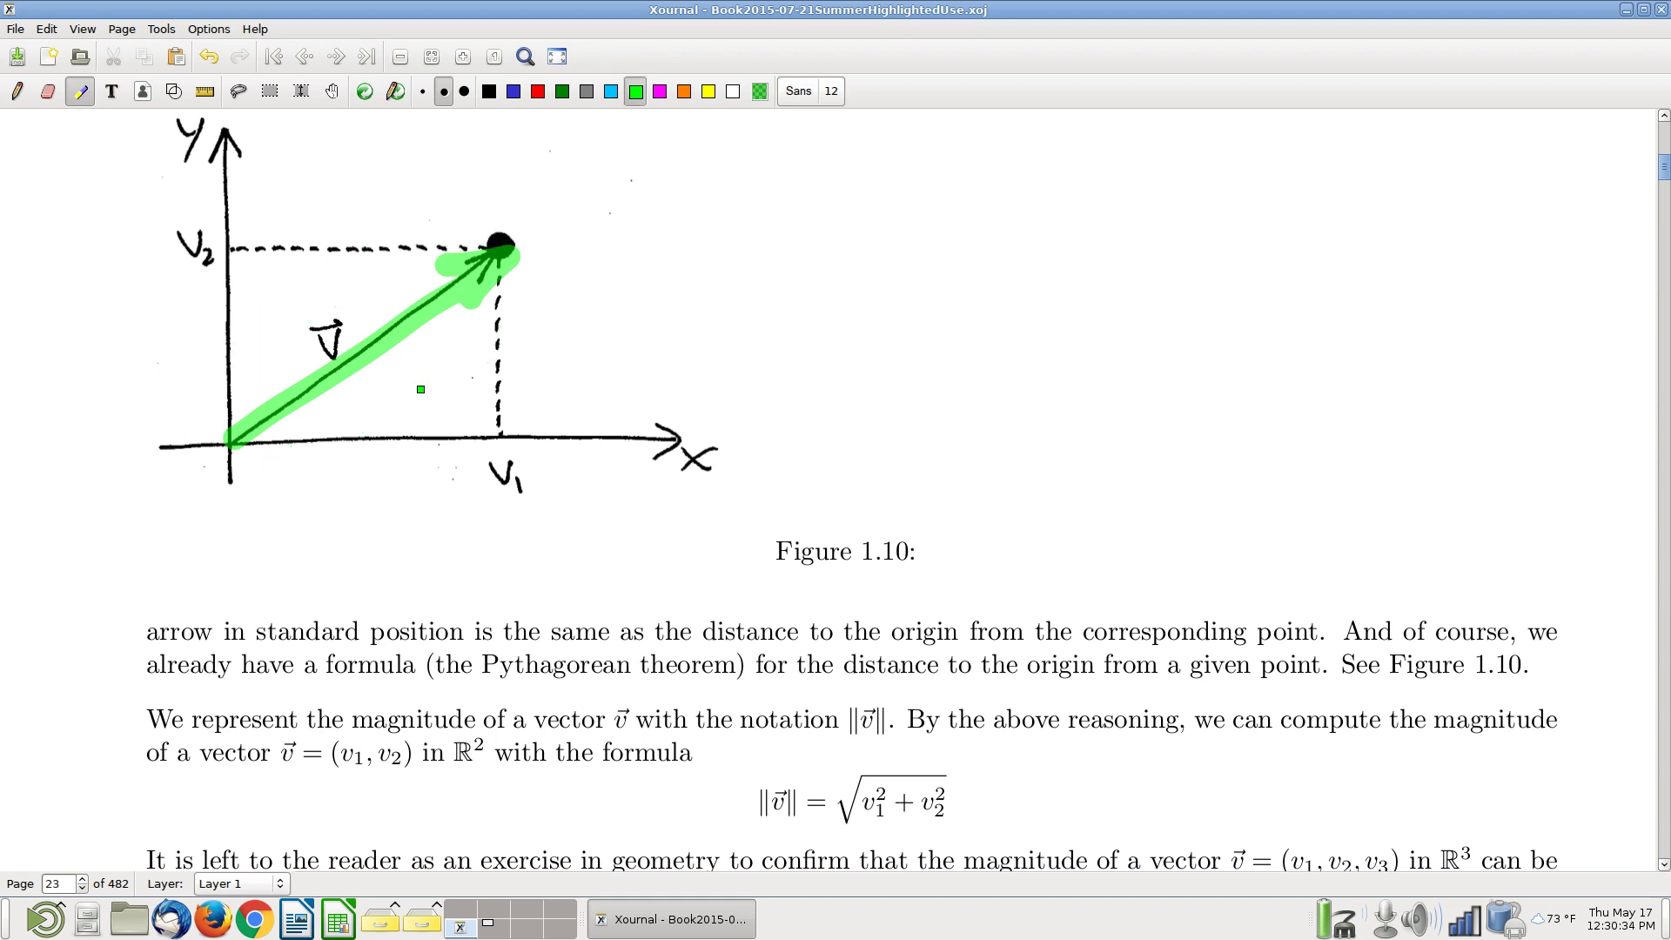
Step: Trace the vector arrow from origin to tip in green, redrawing until the stroke is straight
drag(231, 440, 512, 252)
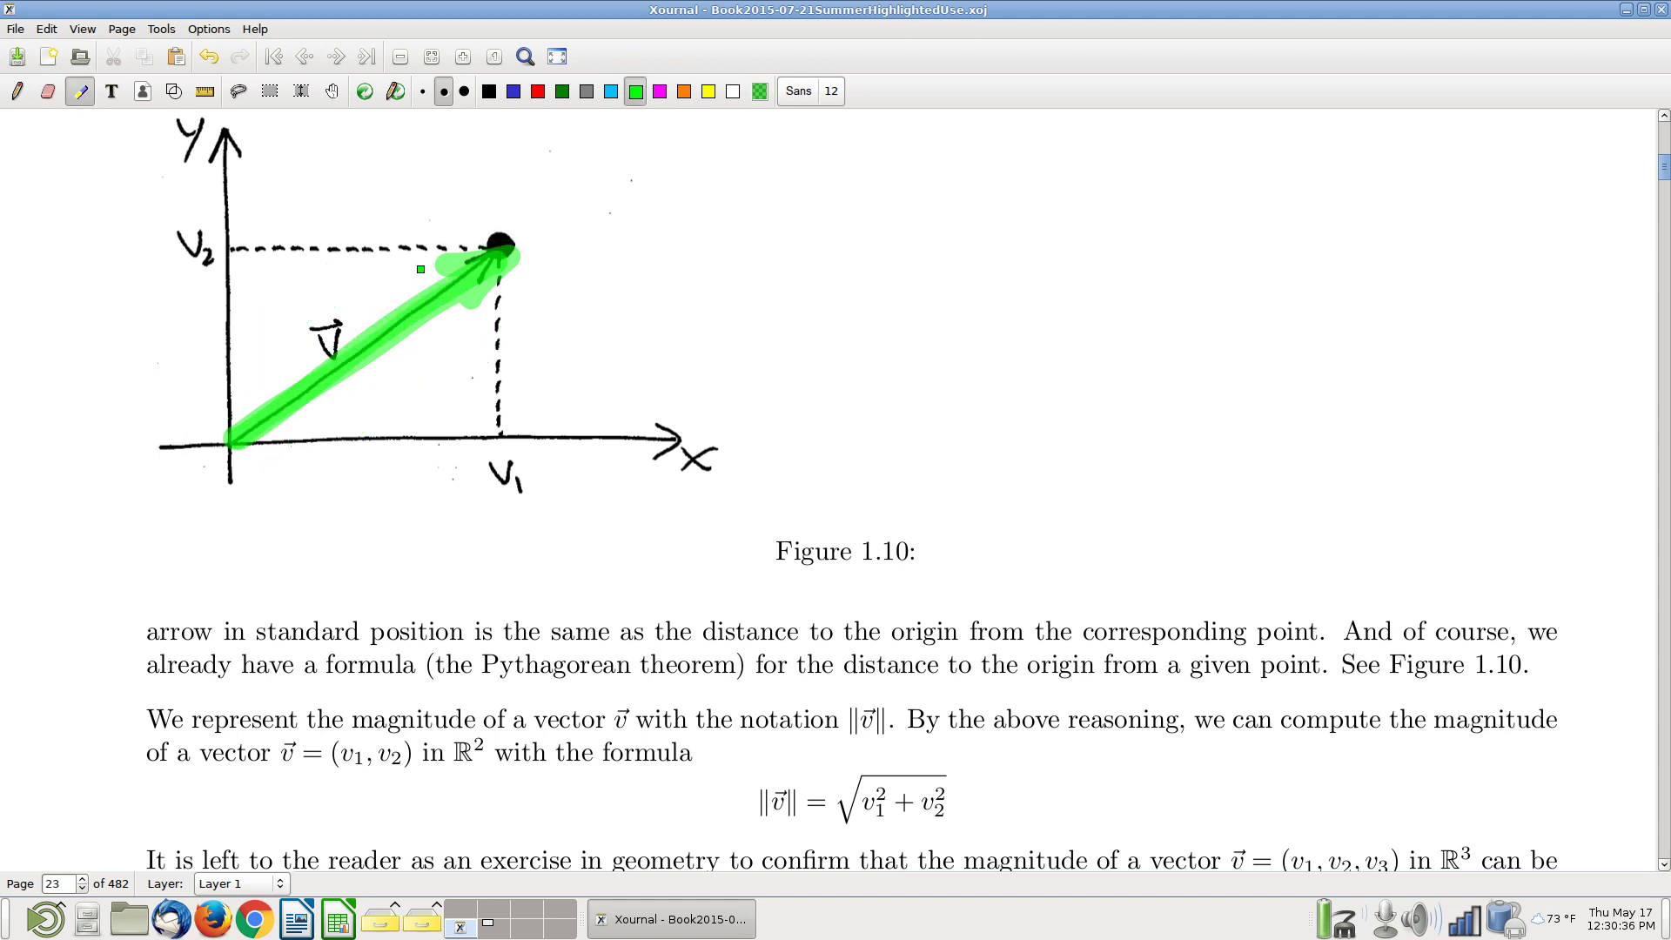
click(522, 247)
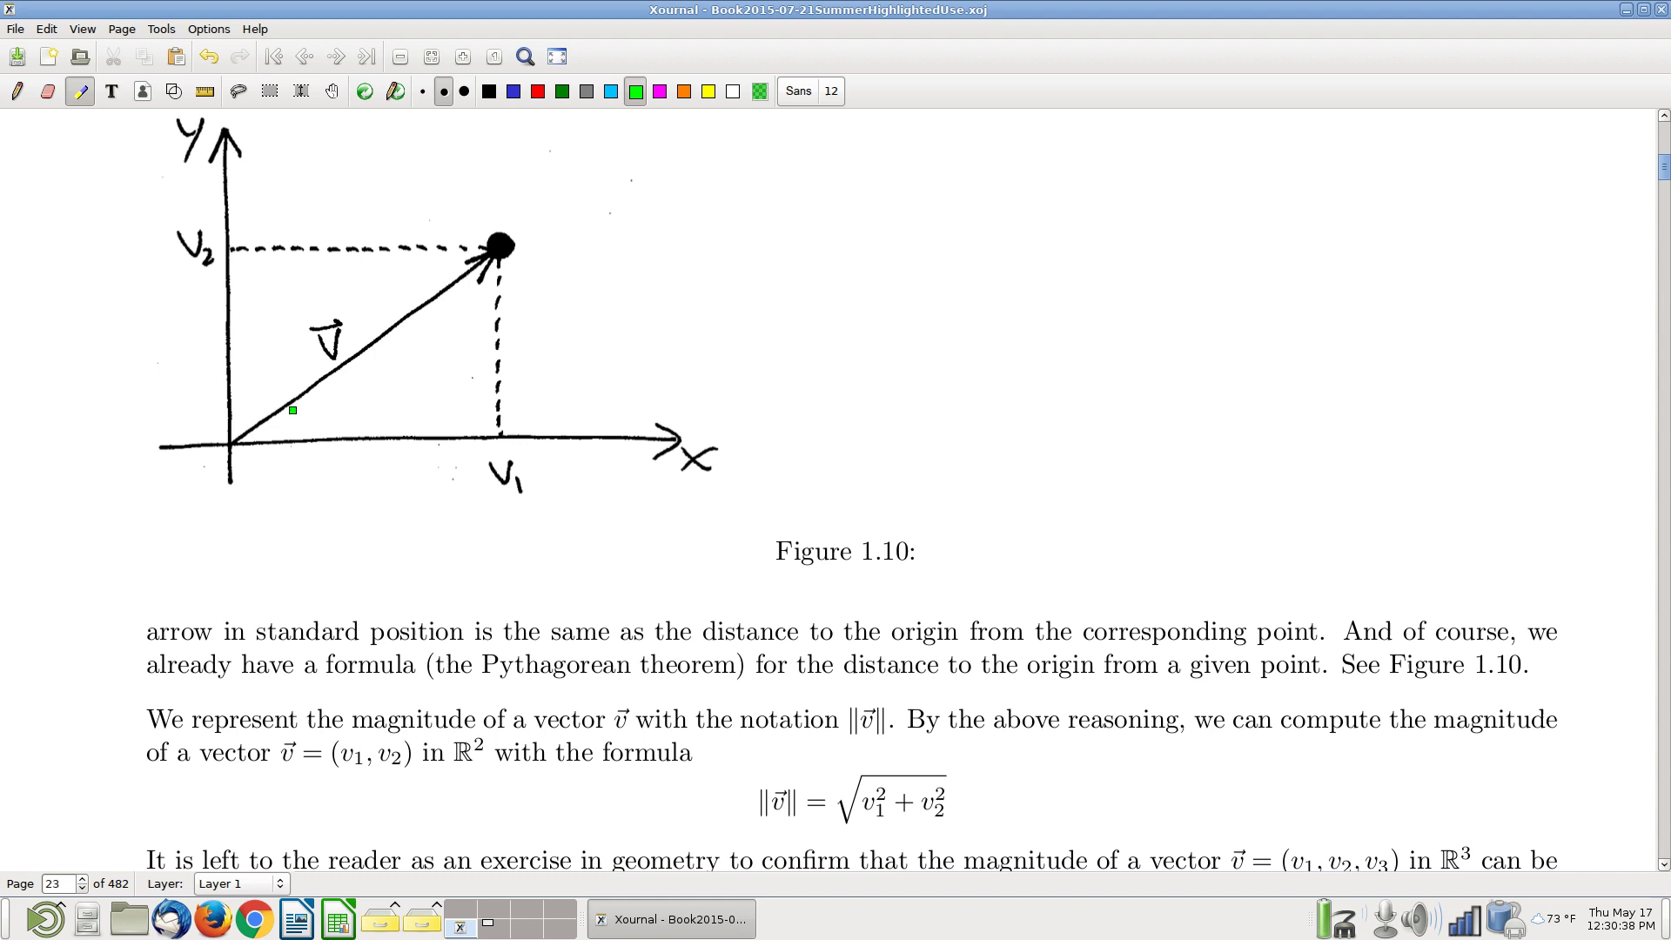
mouse_move(232, 442)
mouse_down()
mouse_move(440, 271)
mouse_move(464, 316)
mouse_up()
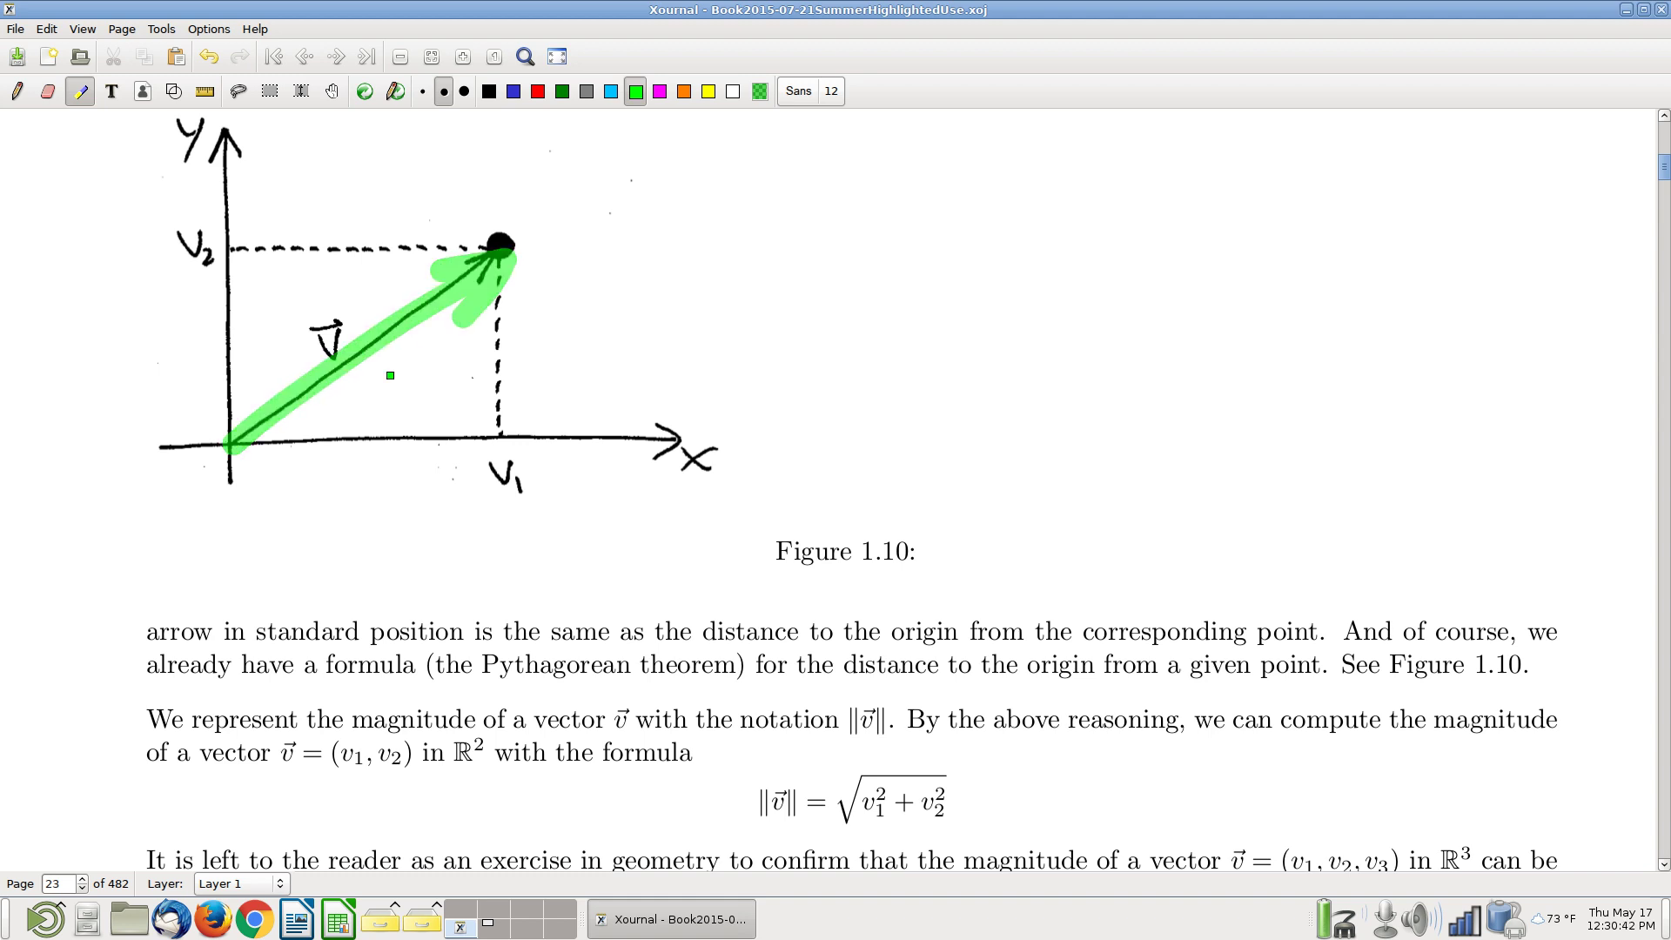
key(ctrl+z)
drag(233, 442, 503, 251)
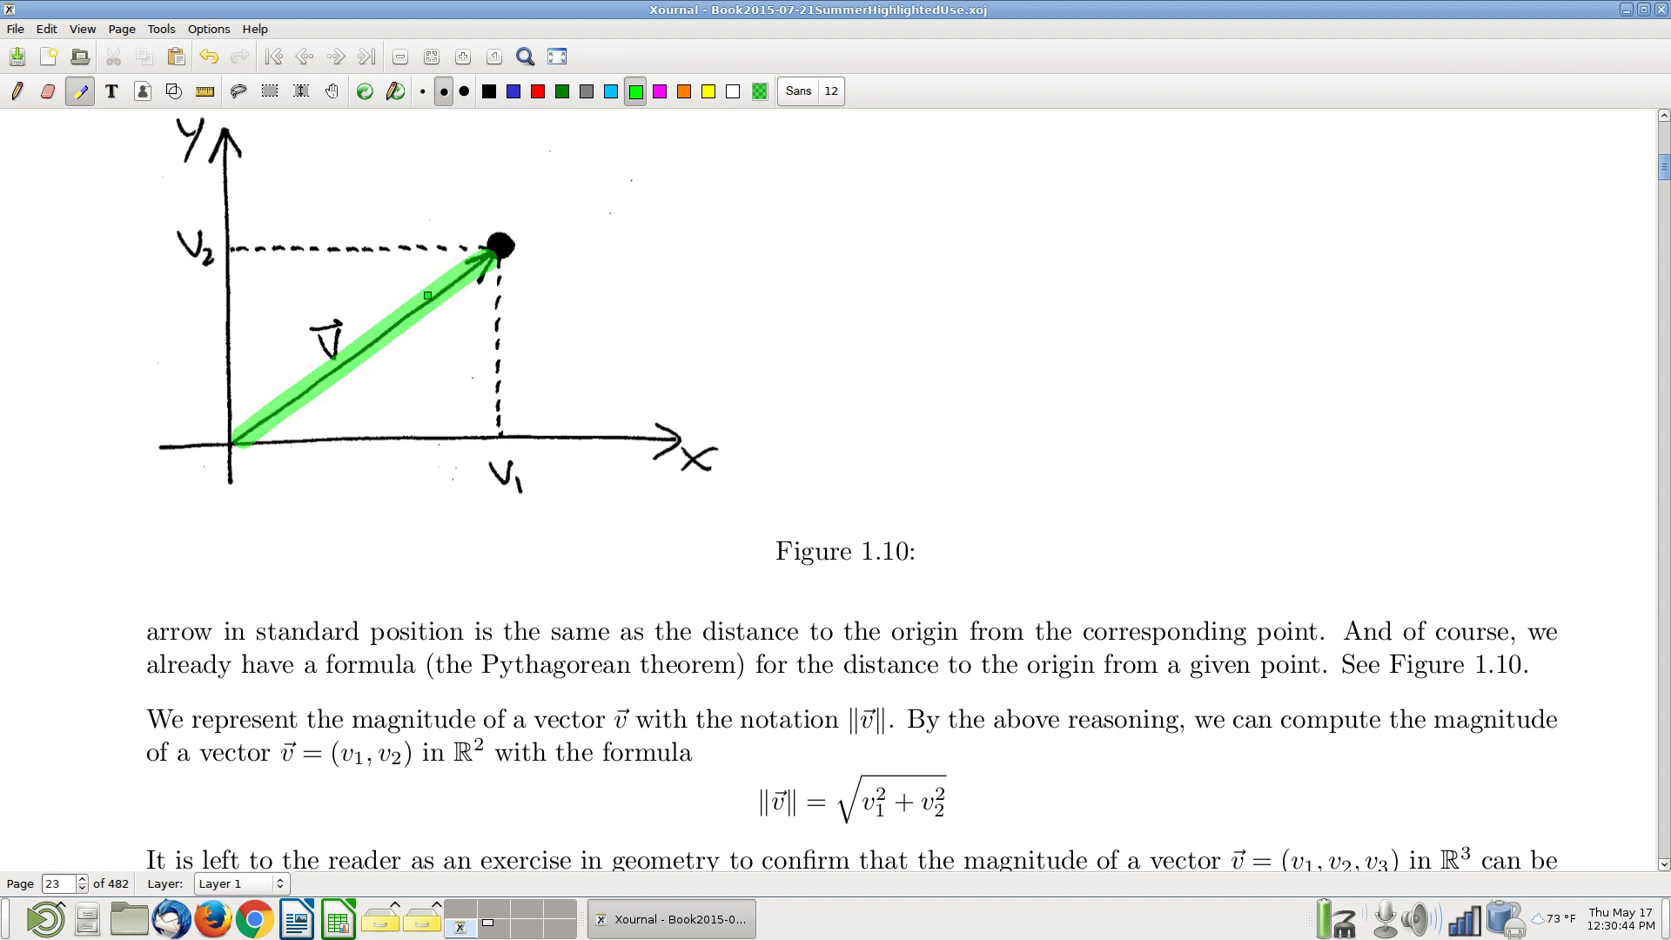
Step: Highlight the triangle's sides in yellow and add a light-blue brace labelled v1 under the base
click(709, 91)
mouse_move(499, 246)
mouse_down()
mouse_move(433, 298)
mouse_move(365, 428)
mouse_move(501, 296)
mouse_move(500, 254)
mouse_up()
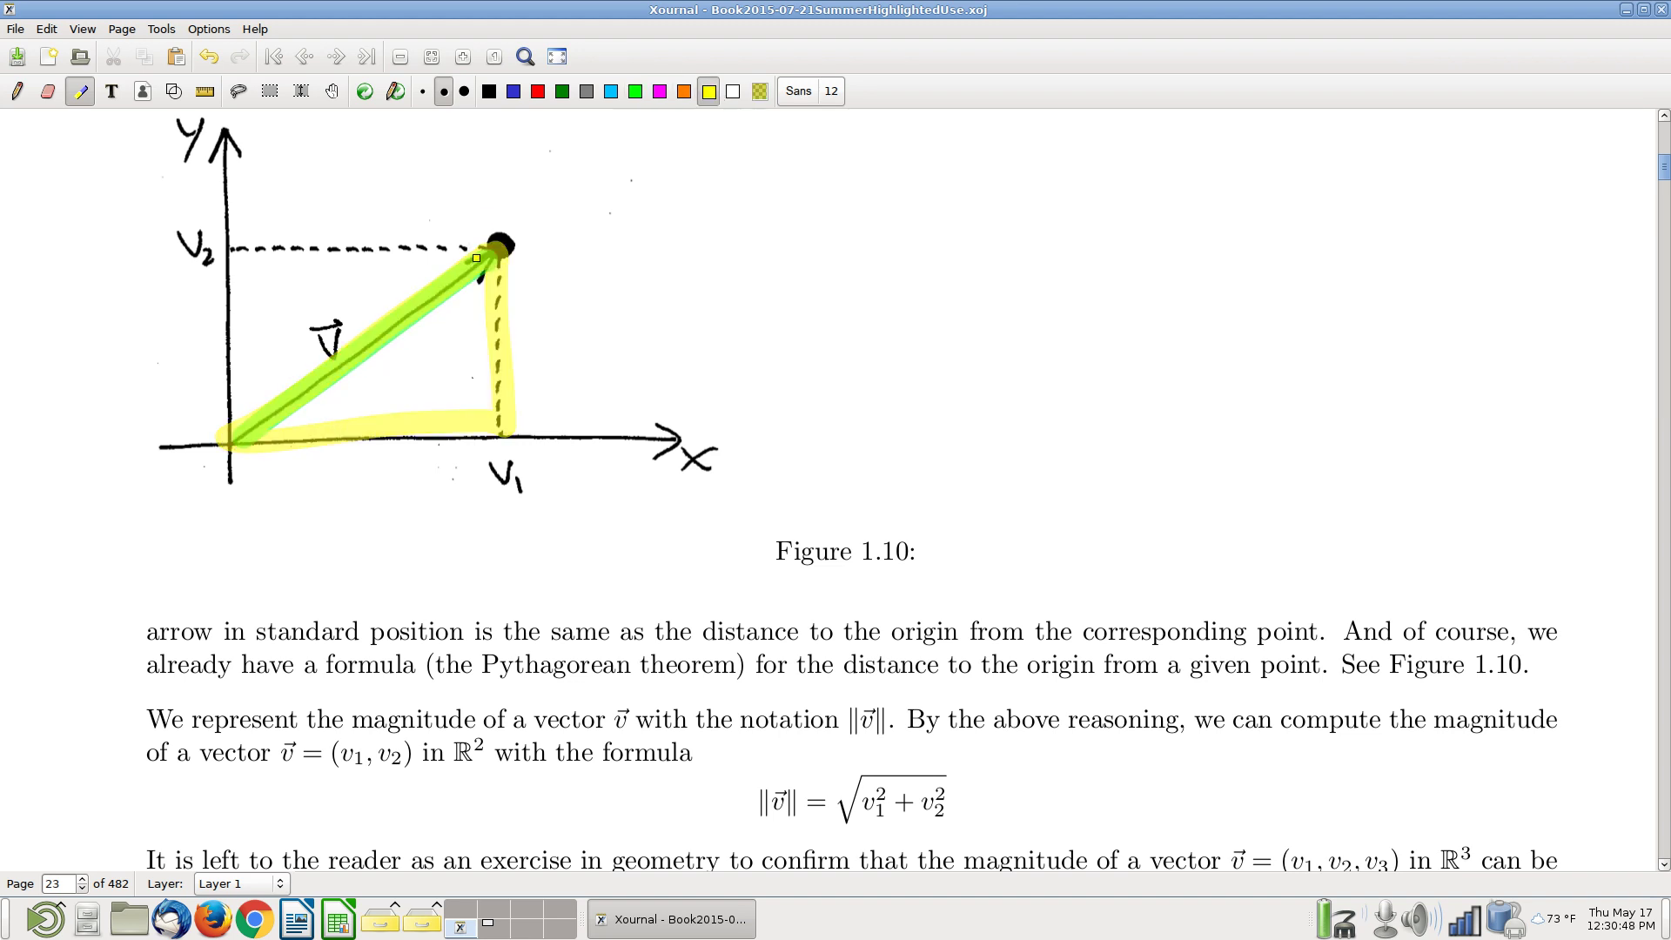
click(611, 91)
mouse_move(249, 475)
mouse_down()
mouse_move(382, 503)
mouse_move(509, 475)
mouse_up()
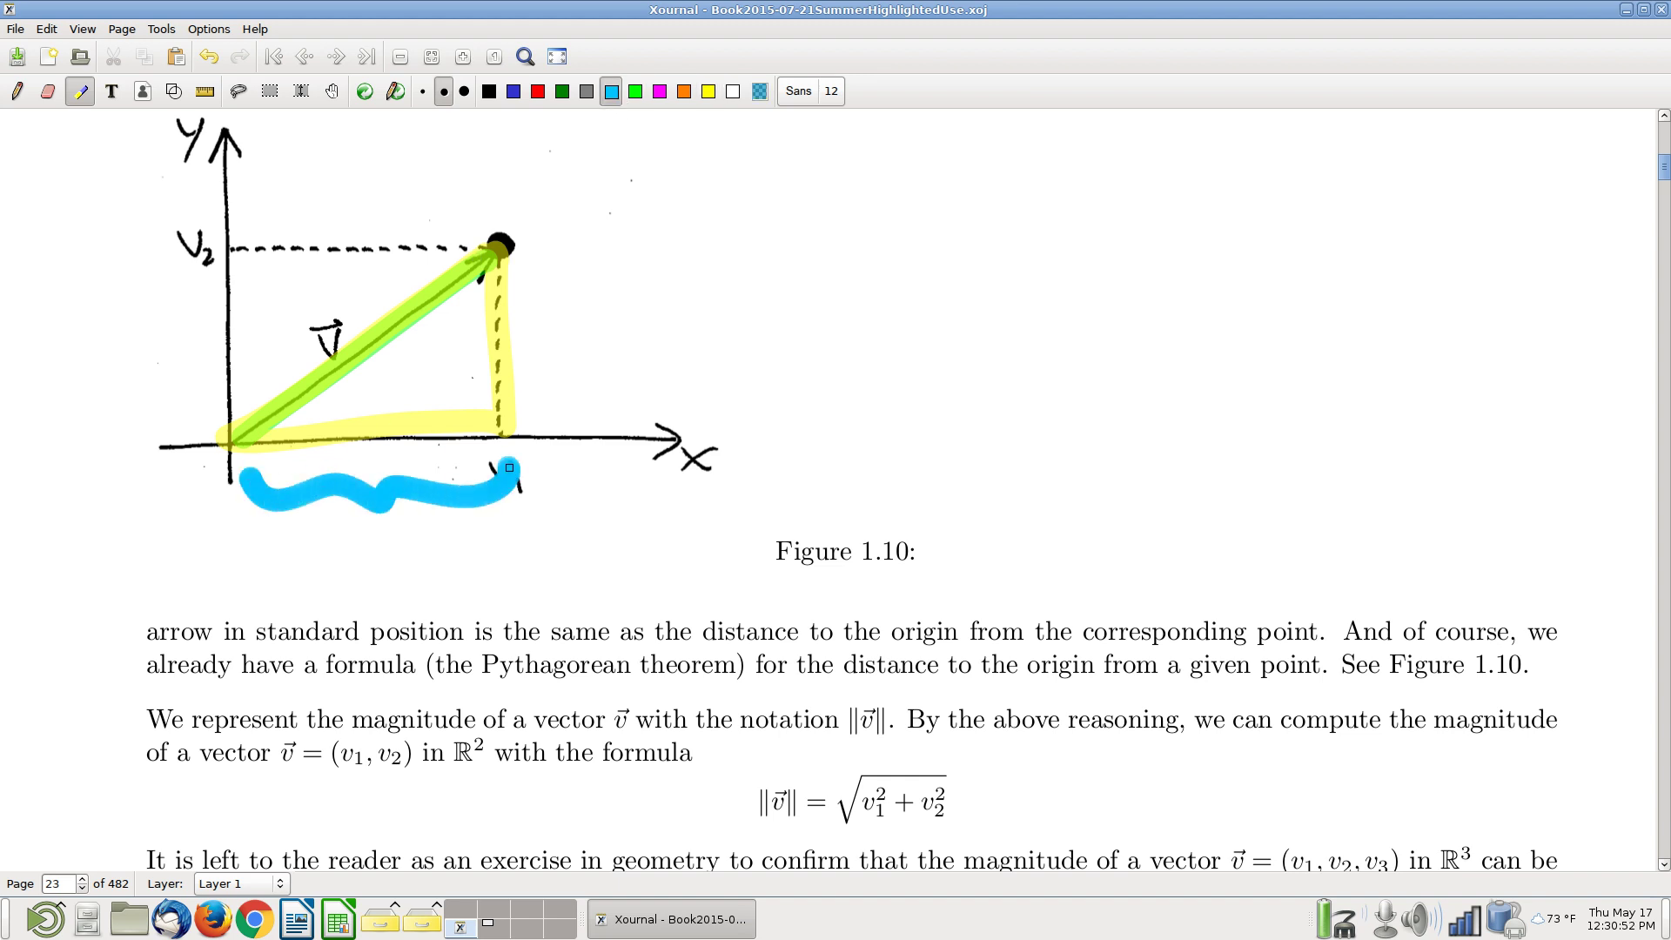
drag(338, 544, 380, 541)
drag(412, 599, 414, 640)
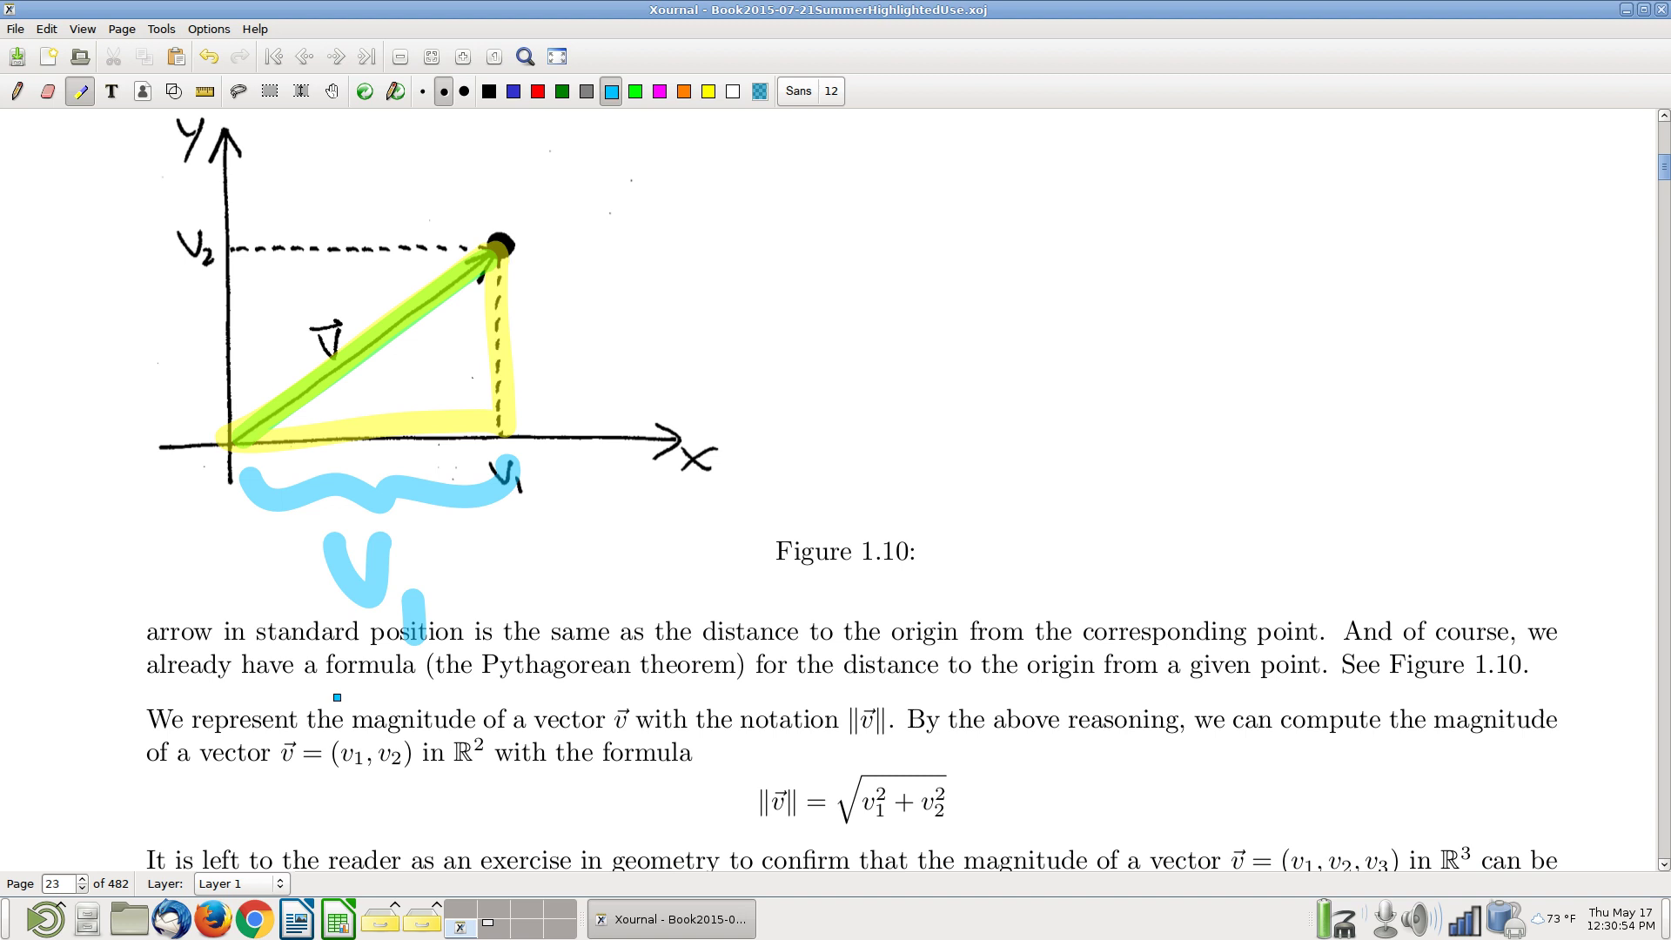
Step: Add a magenta brace labelled v2 beside the vertical dashed side
click(660, 90)
drag(542, 250, 559, 425)
mouse_move(605, 303)
mouse_down()
mouse_move(655, 294)
mouse_move(718, 364)
mouse_up()
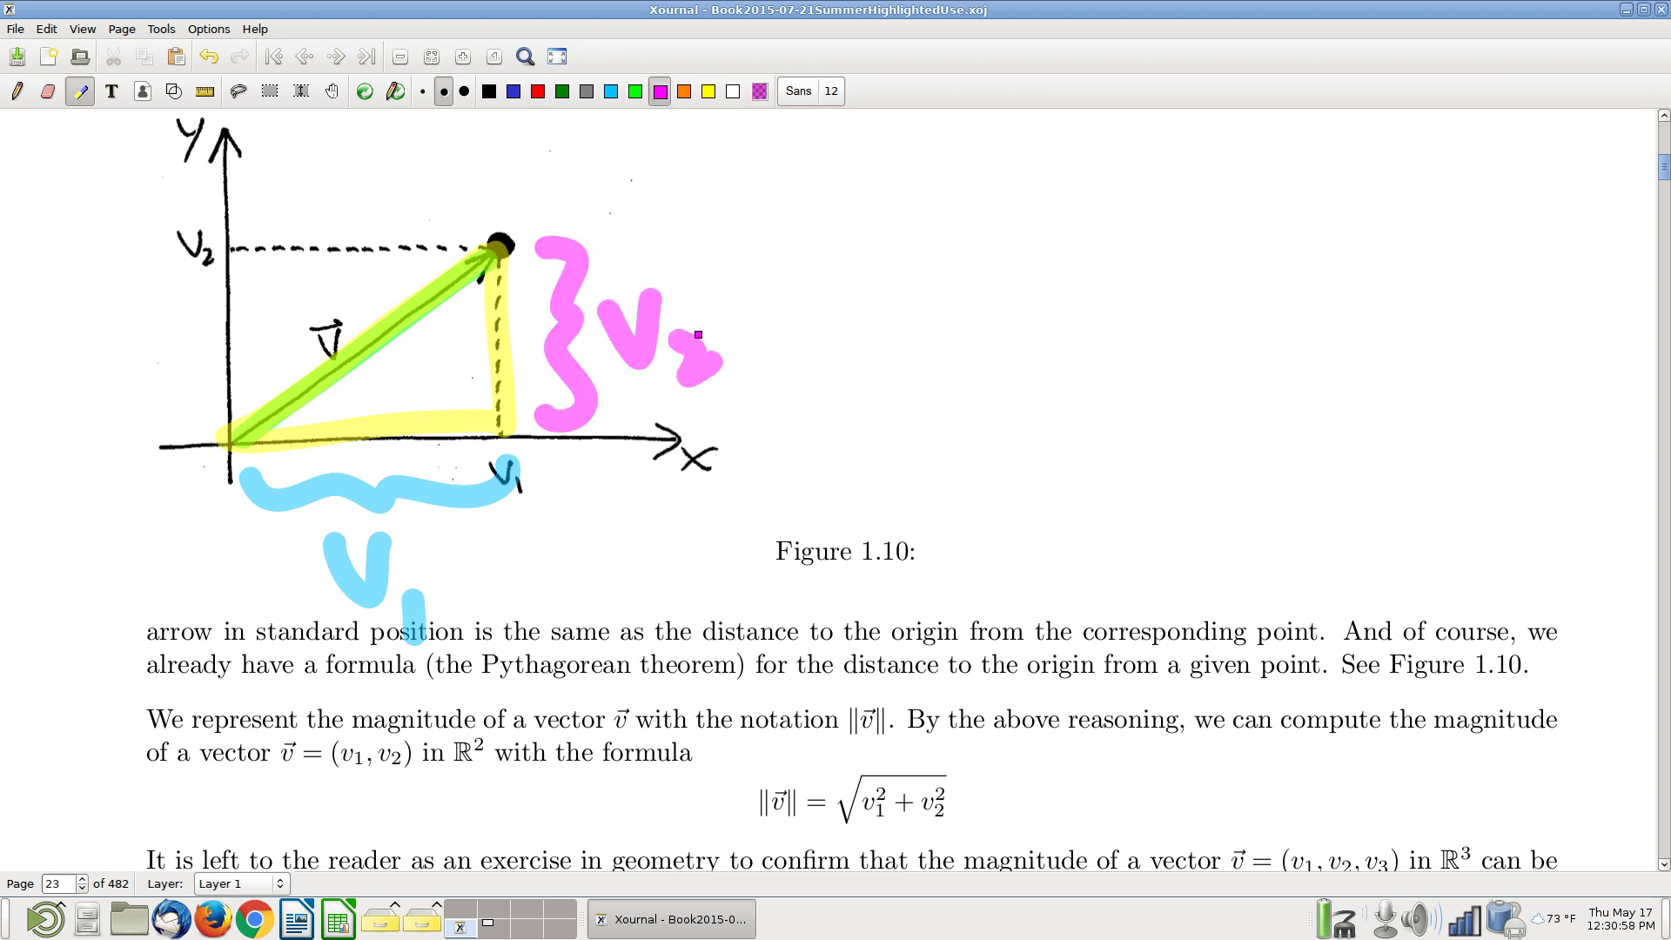
Step: Circle the magnitude formula in yellow and erase the coloured marks on the figure
click(708, 91)
mouse_move(997, 716)
mouse_down()
mouse_move(701, 783)
mouse_move(988, 738)
mouse_up()
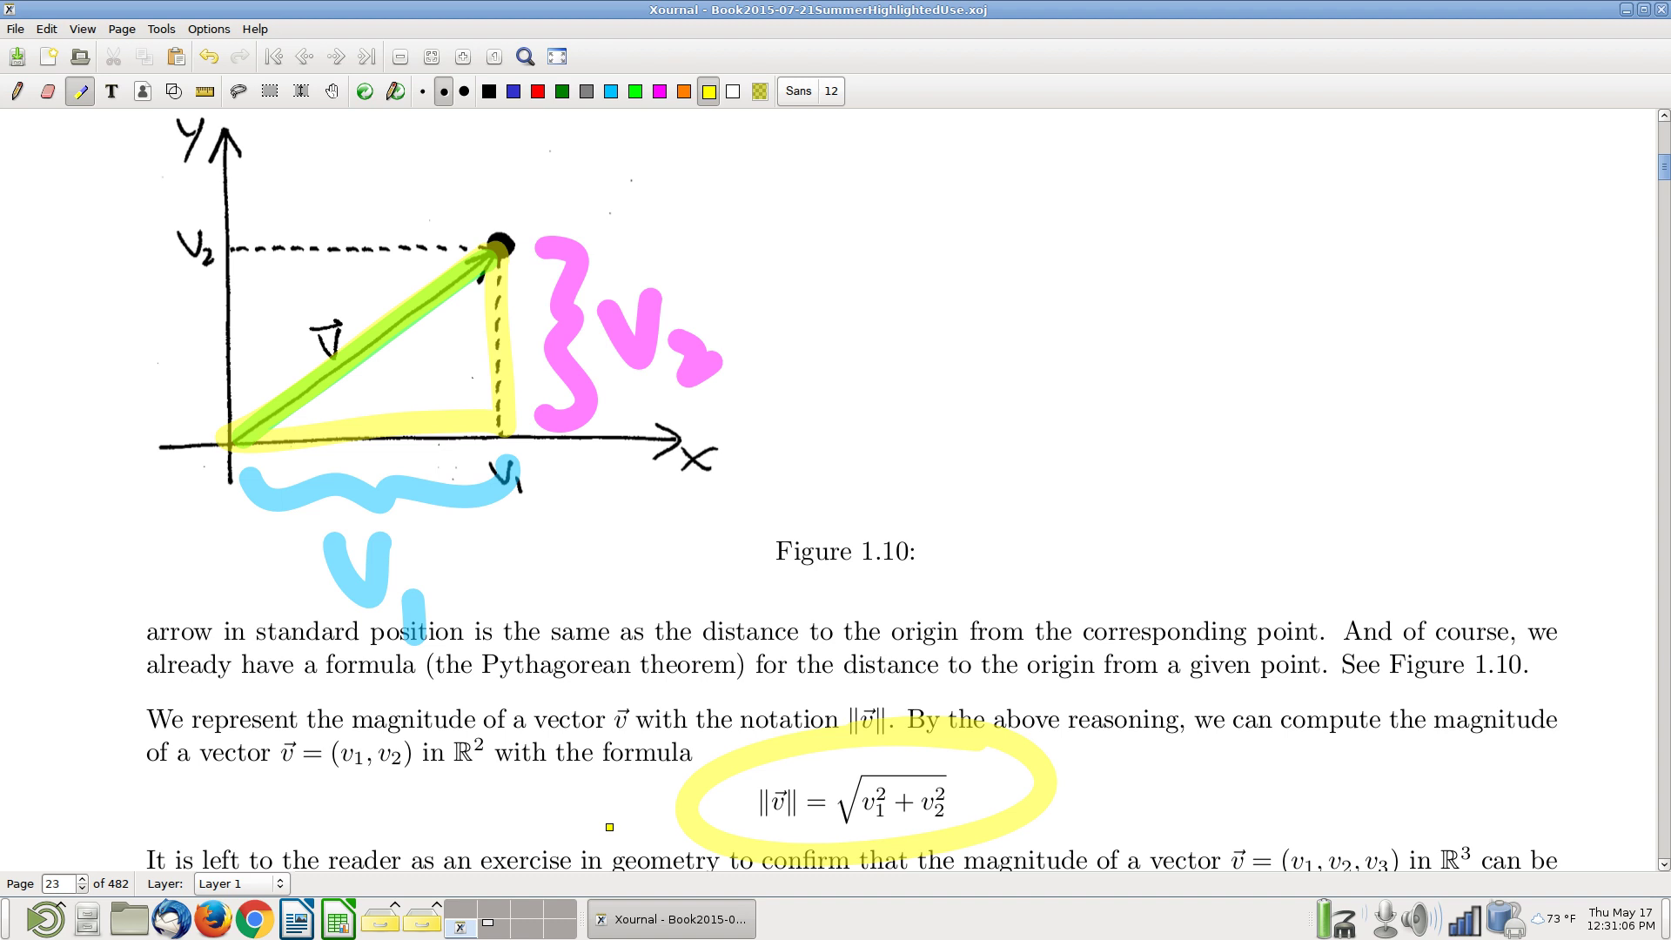
mouse_move(685, 368)
mouse_down()
mouse_move(595, 364)
mouse_move(324, 545)
mouse_move(357, 311)
mouse_up()
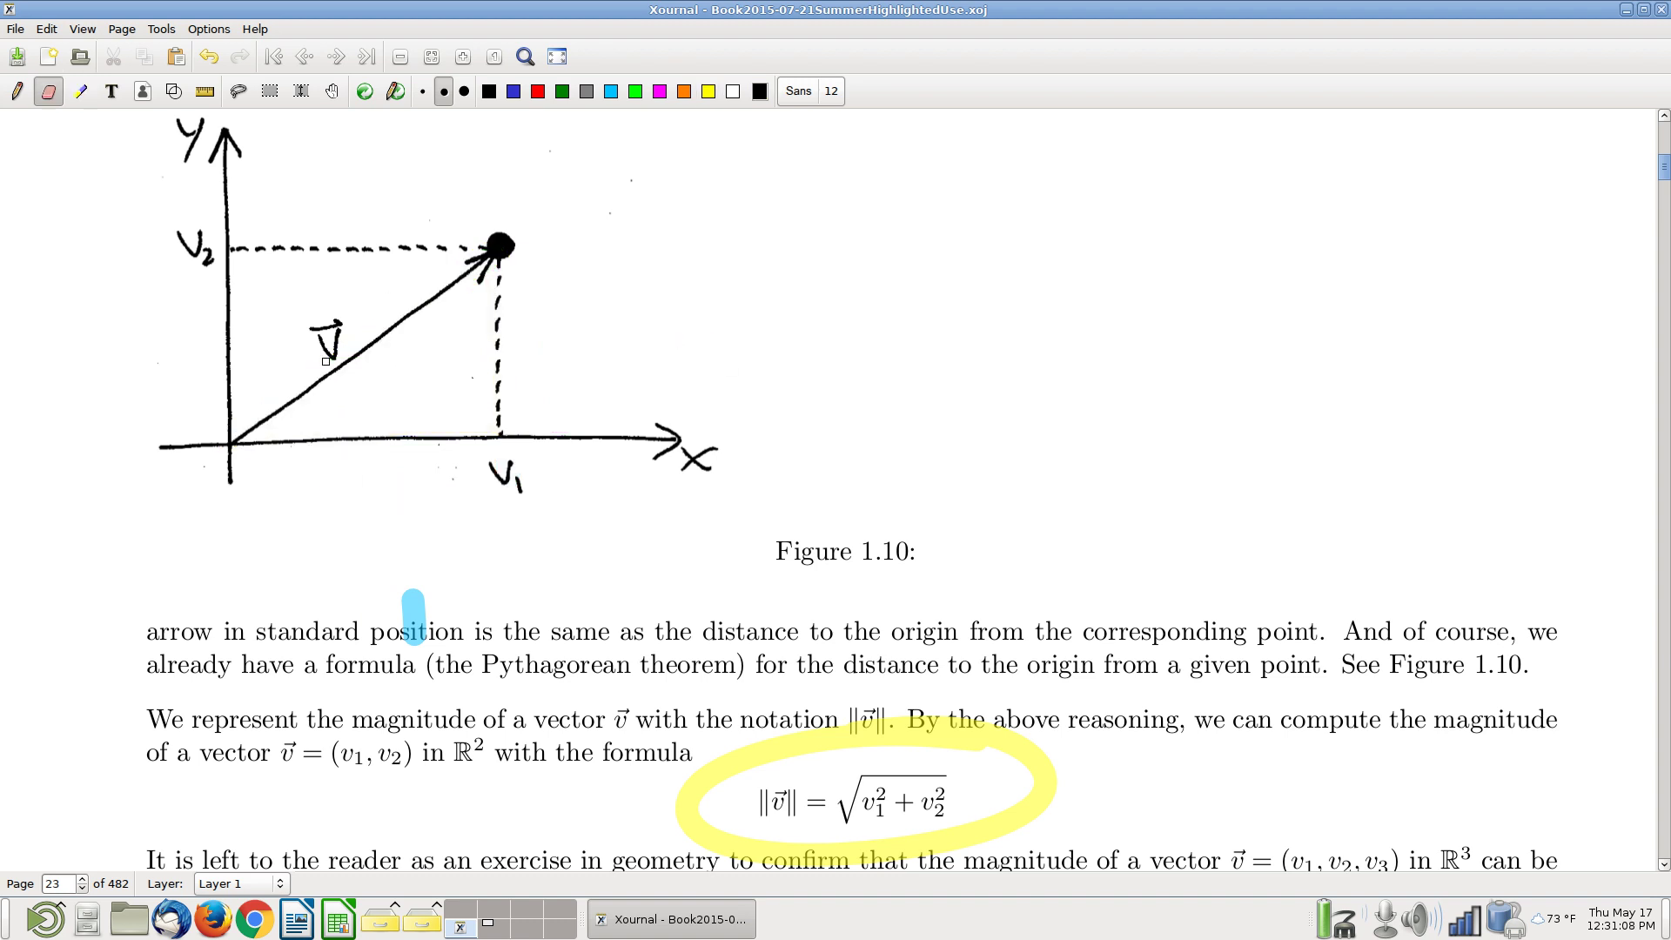
Step: Clear the leftover annotations, then draw black vertical, horizontal and diagonal 3D axes
click(413, 614)
drag(1087, 768, 791, 780)
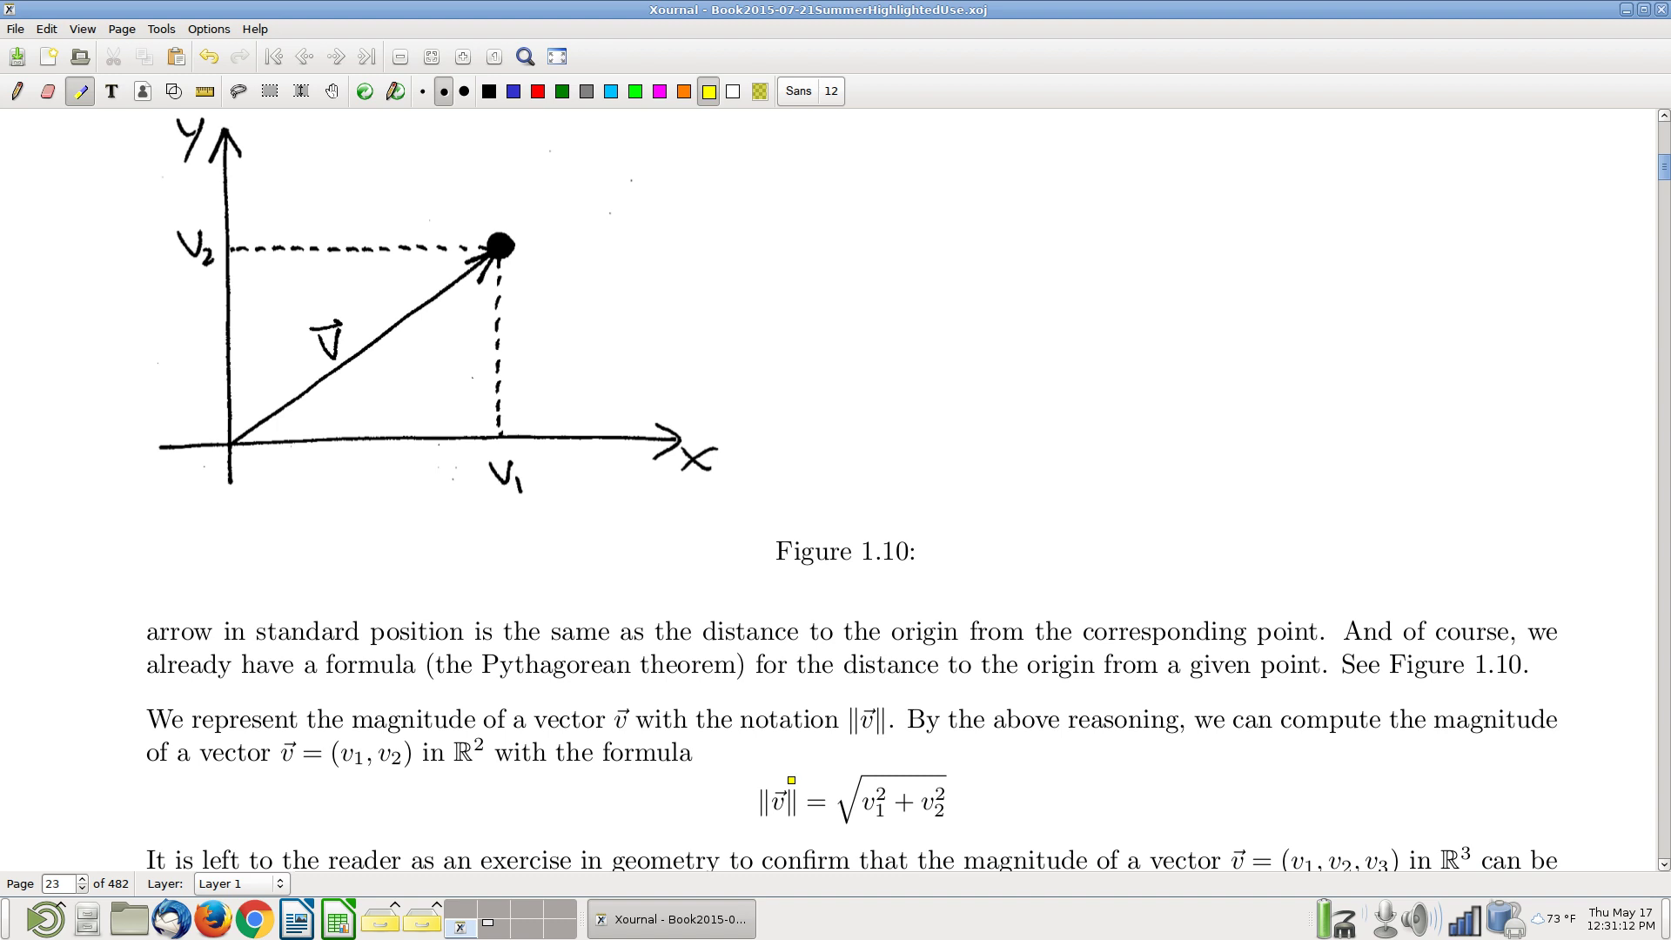
click(18, 90)
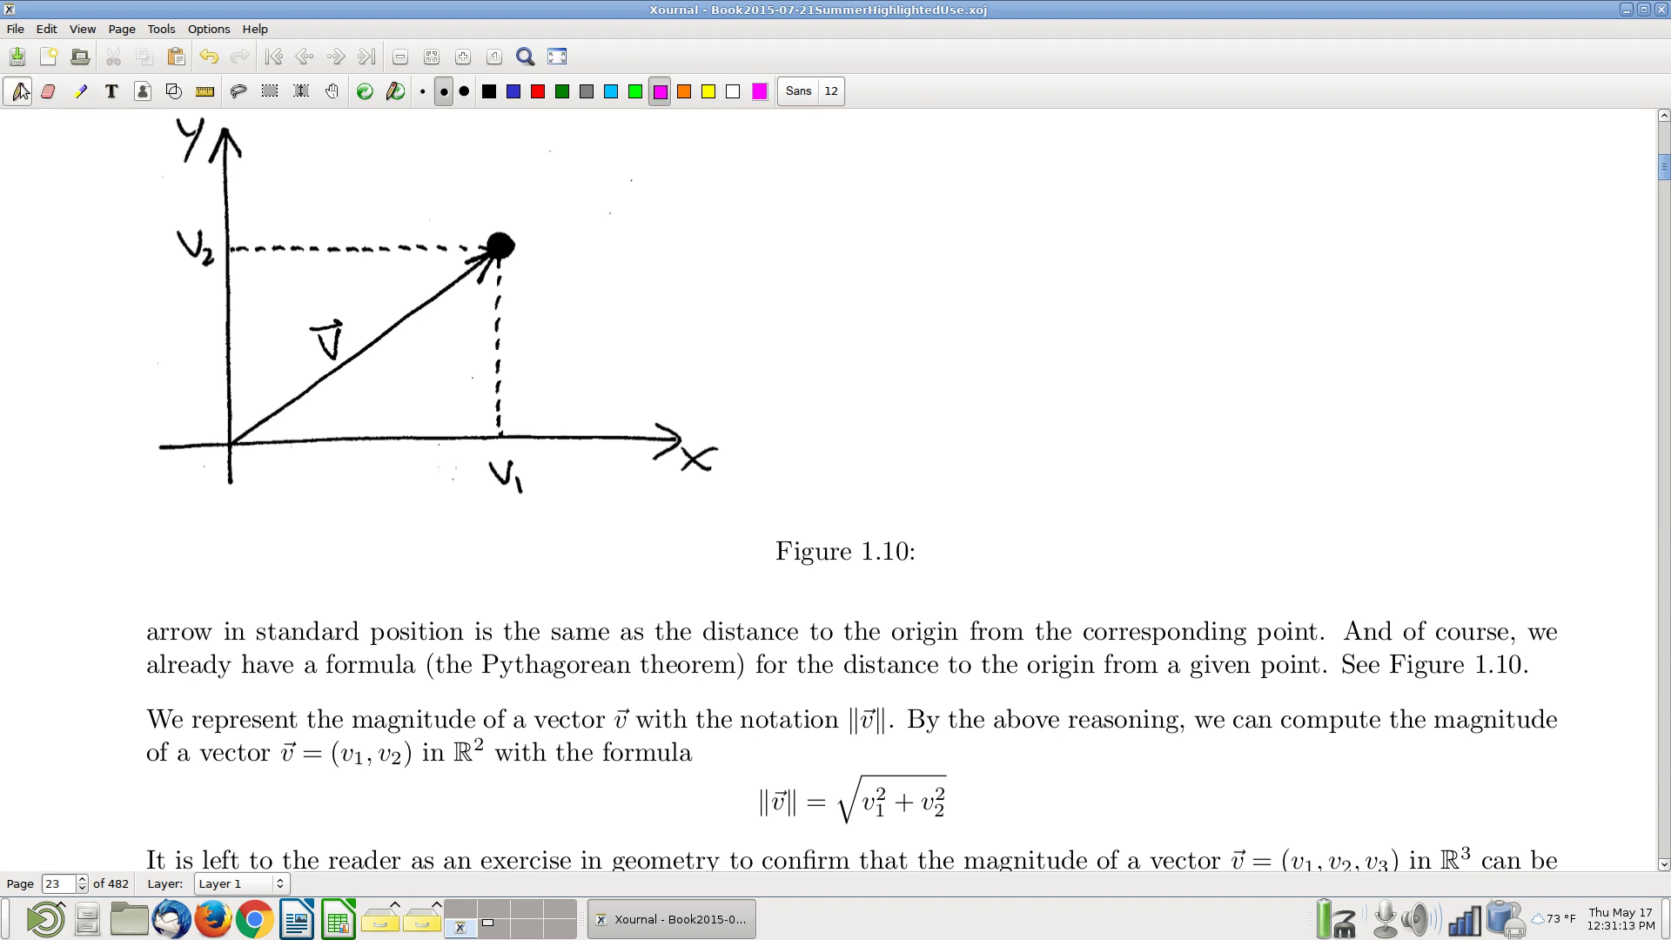
click(489, 91)
drag(1106, 158, 1130, 454)
drag(1027, 437, 1482, 445)
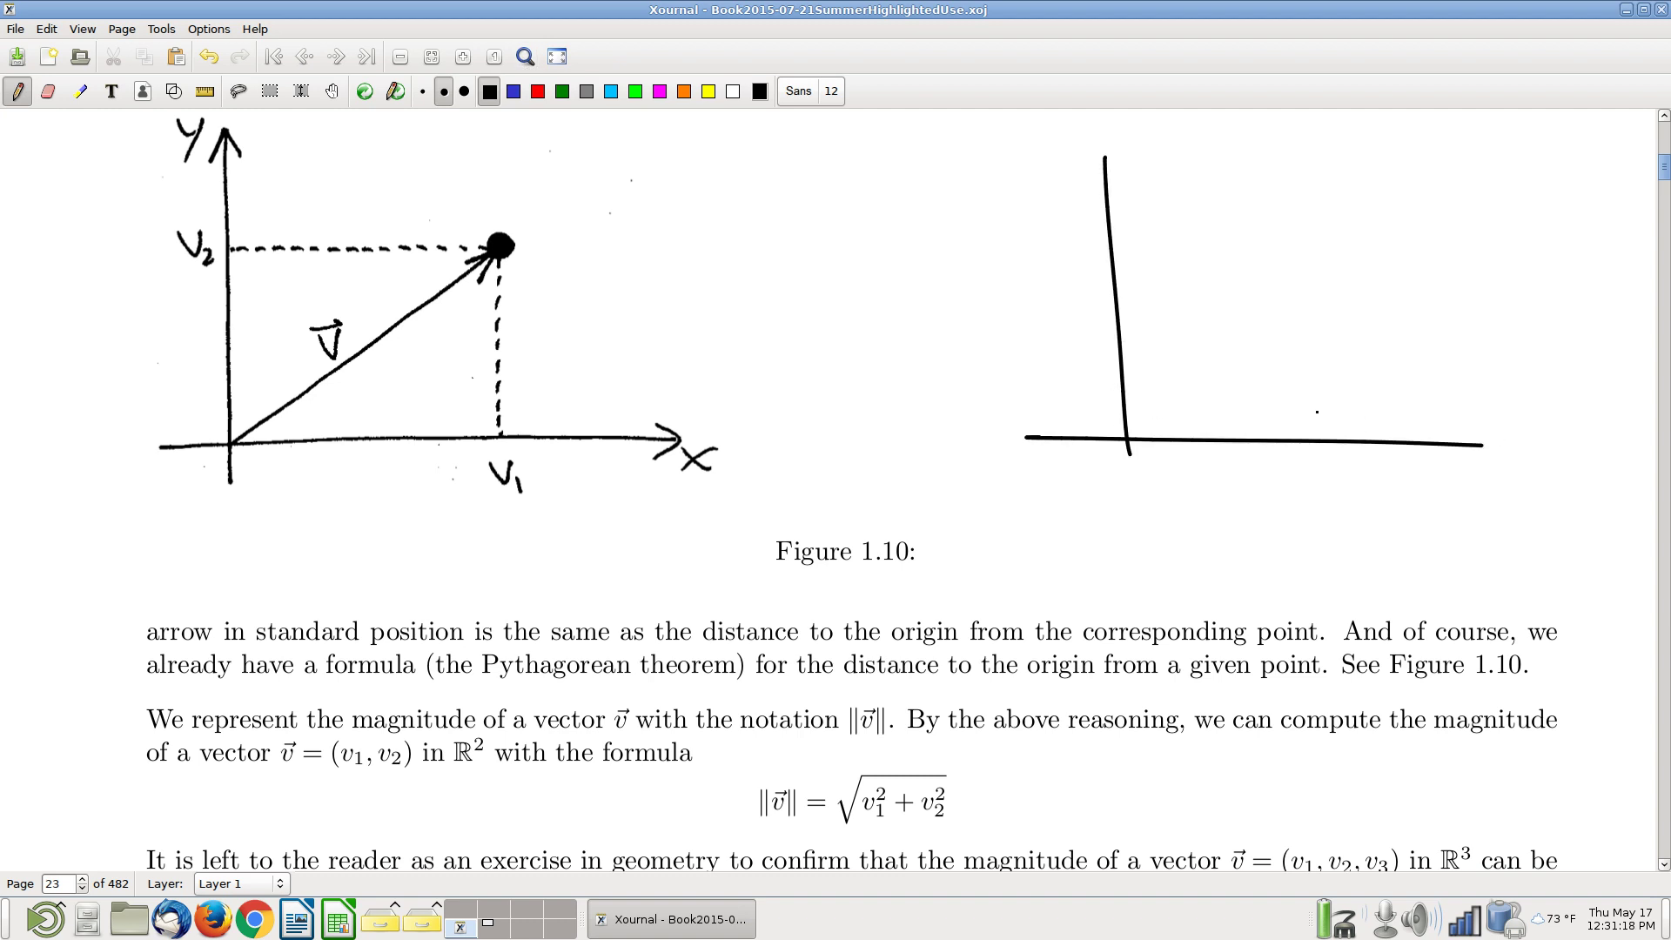
drag(1153, 421, 937, 564)
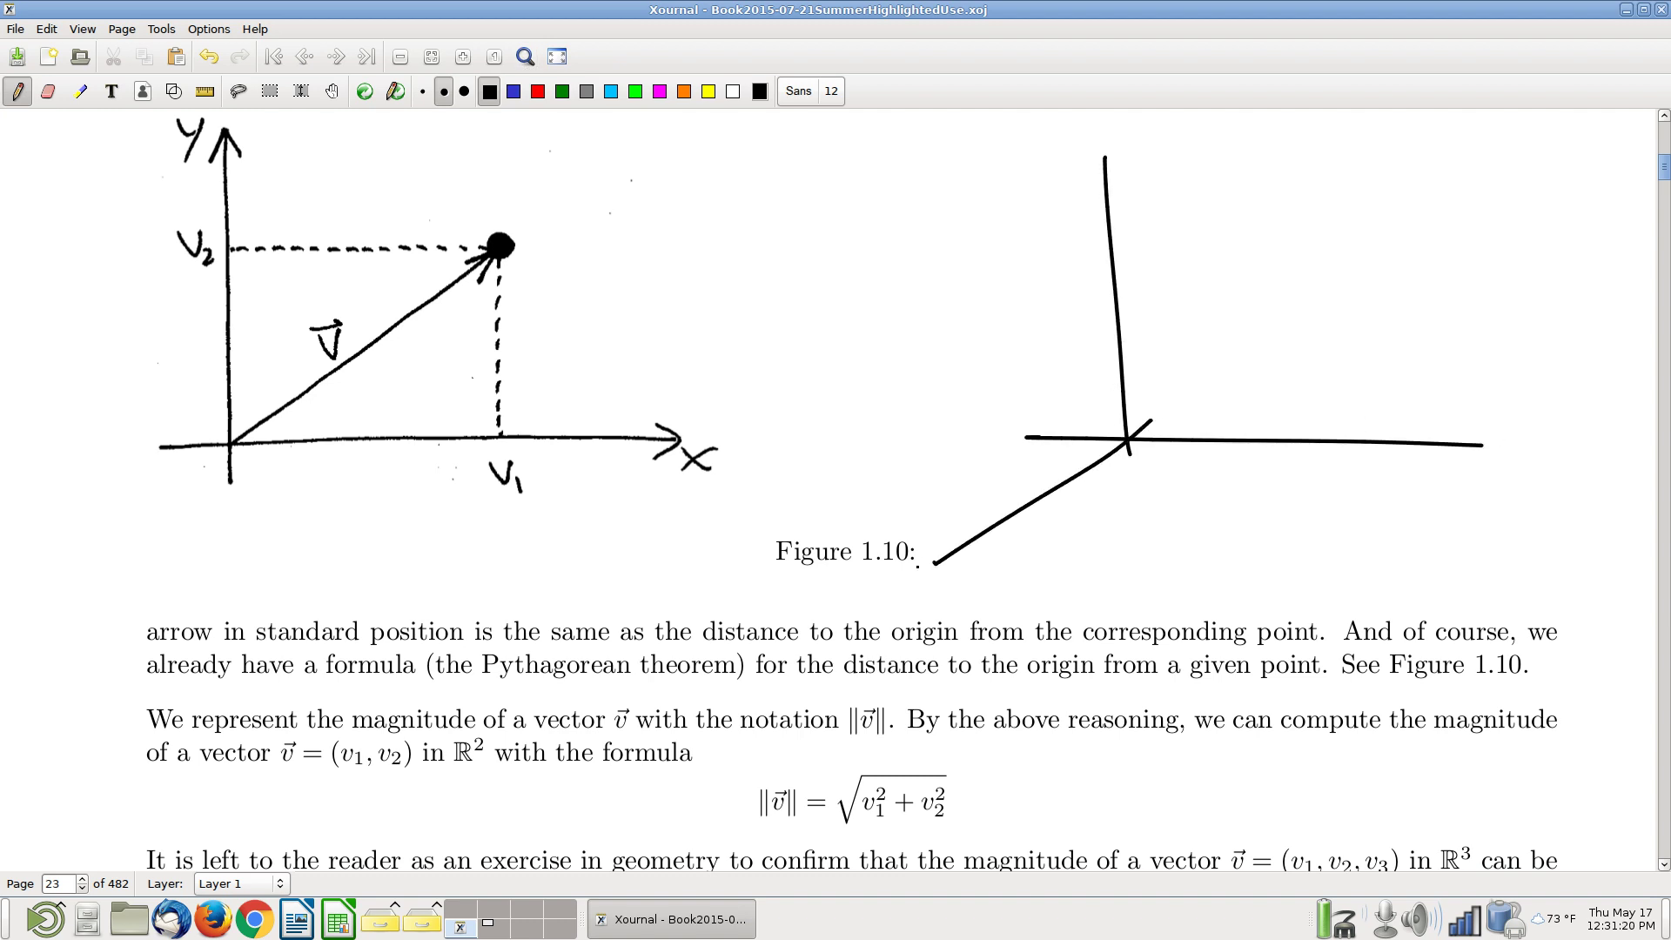
Step: Draw the vector v from the origin with its label and guide lines
mouse_move(1131, 438)
mouse_down()
mouse_move(1395, 347)
mouse_move(1355, 373)
mouse_up()
mouse_move(1416, 319)
mouse_down()
mouse_move(1437, 349)
mouse_move(1441, 302)
mouse_up()
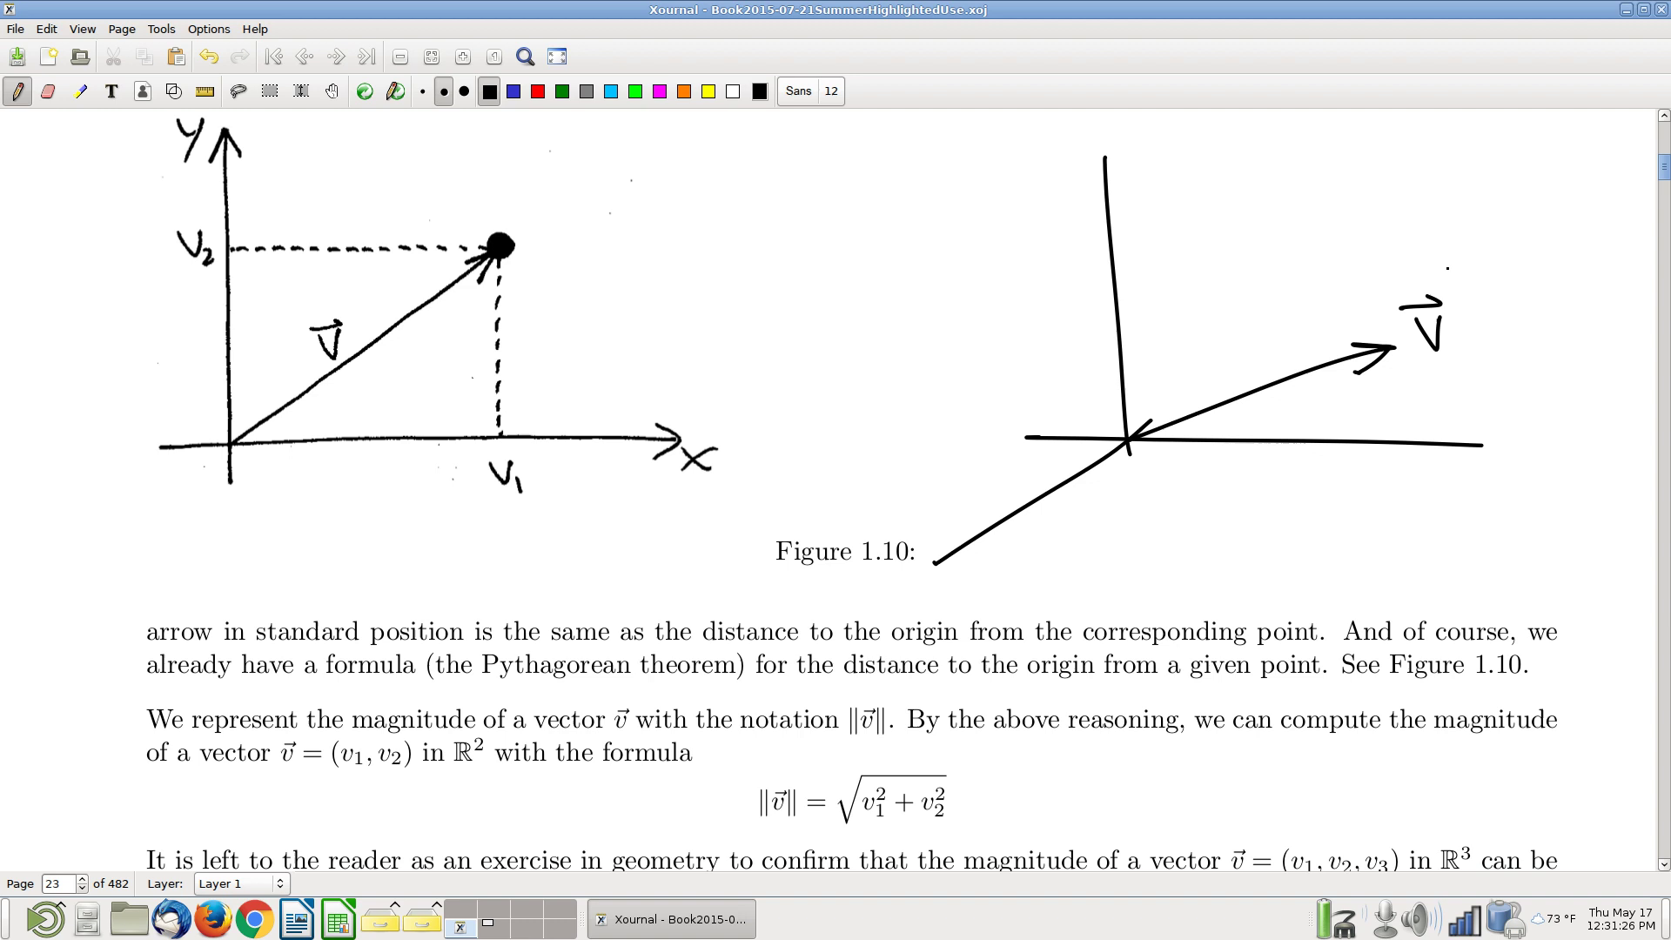
mouse_move(1101, 459)
mouse_down()
mouse_move(1053, 490)
mouse_move(1128, 506)
mouse_move(1396, 504)
mouse_move(1384, 348)
mouse_up()
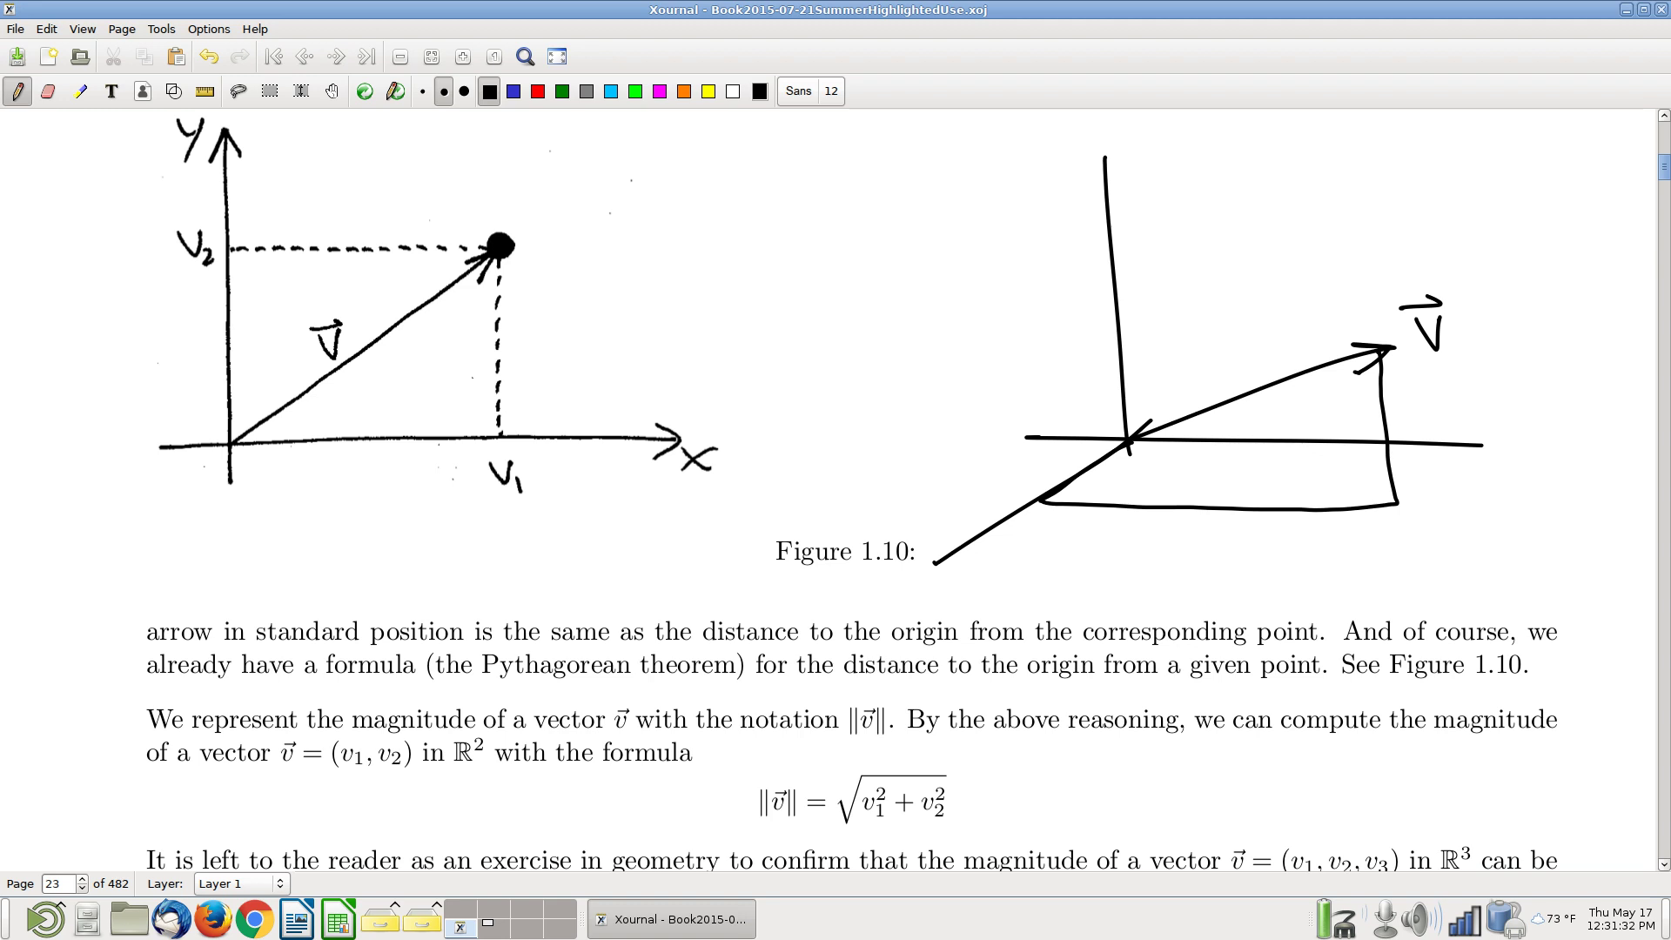
Step: Label the 3D figure's diagonal, bottom and right vertical edges v1, v2 and v3
scroll(1375, 348, down, 3)
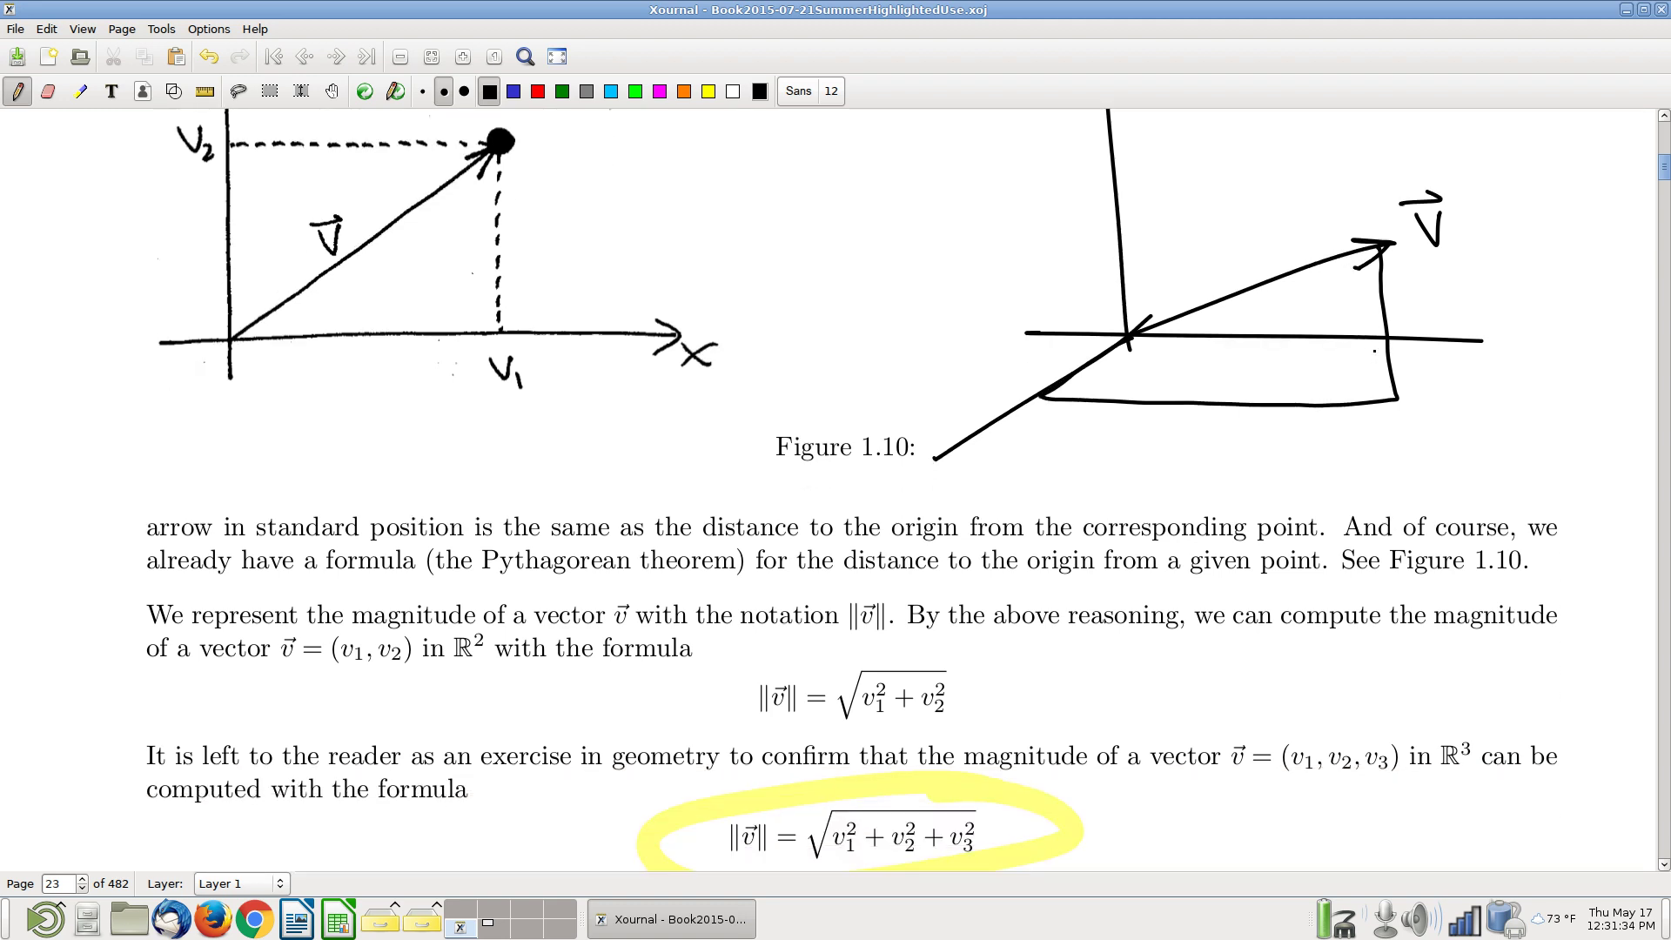
drag(1035, 355, 1054, 356)
drag(1058, 367, 1060, 377)
mouse_move(1205, 414)
mouse_down()
mouse_move(1225, 409)
mouse_move(1250, 441)
mouse_up()
mouse_move(1391, 319)
mouse_down()
mouse_move(1415, 349)
mouse_move(1403, 364)
mouse_up()
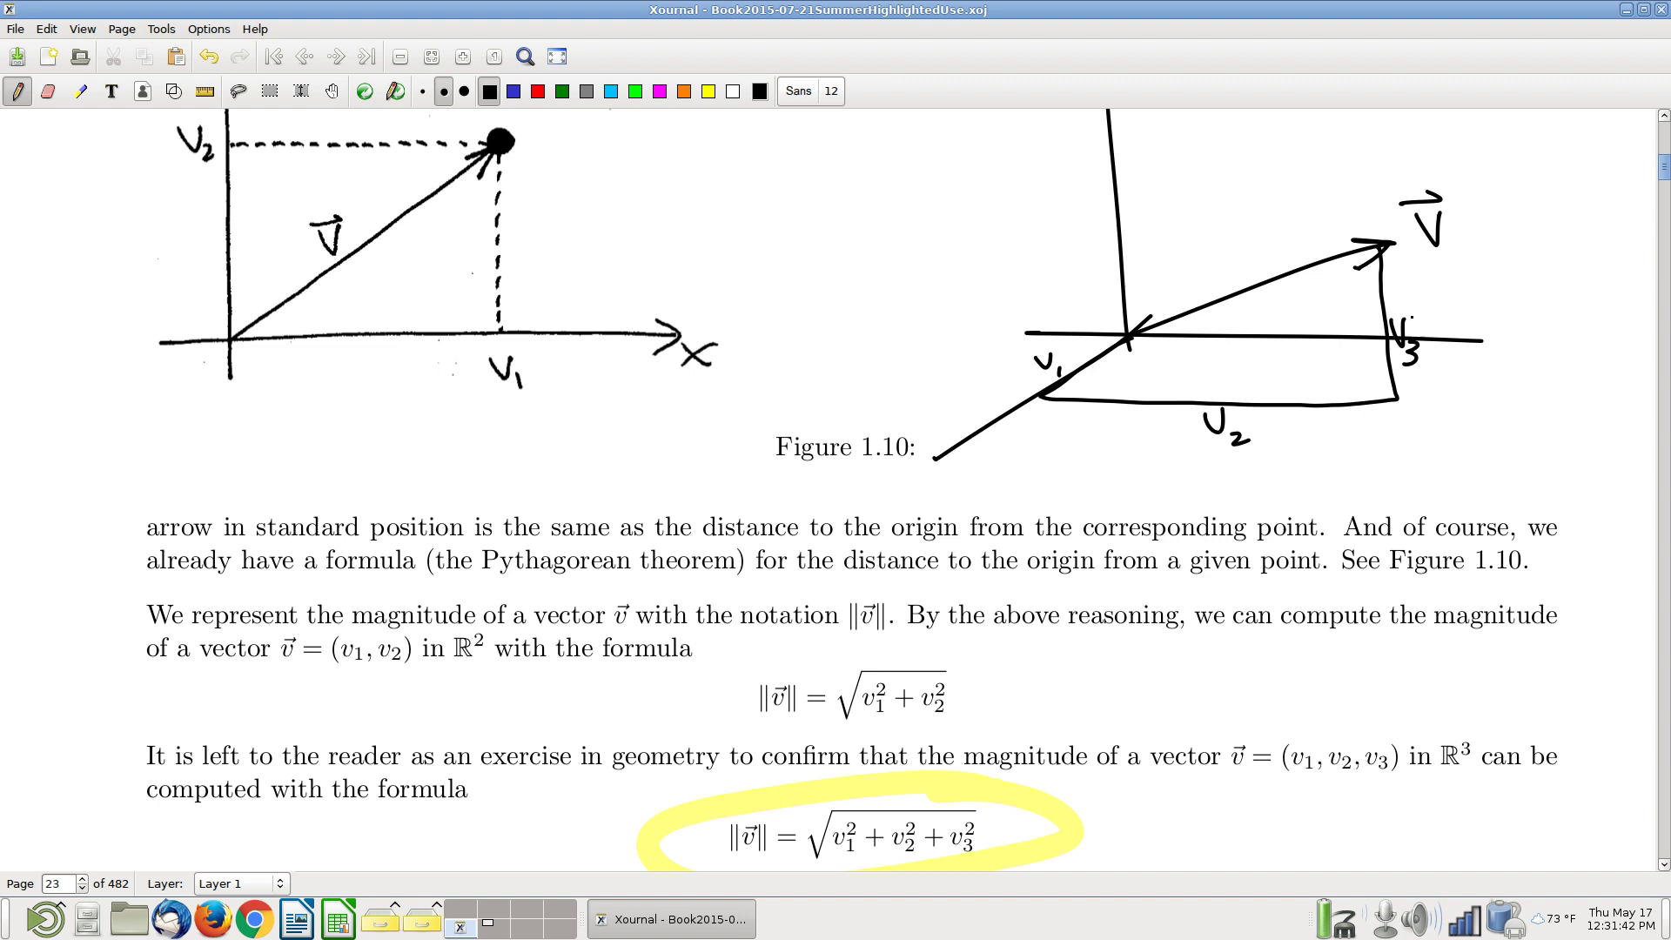
click(80, 91)
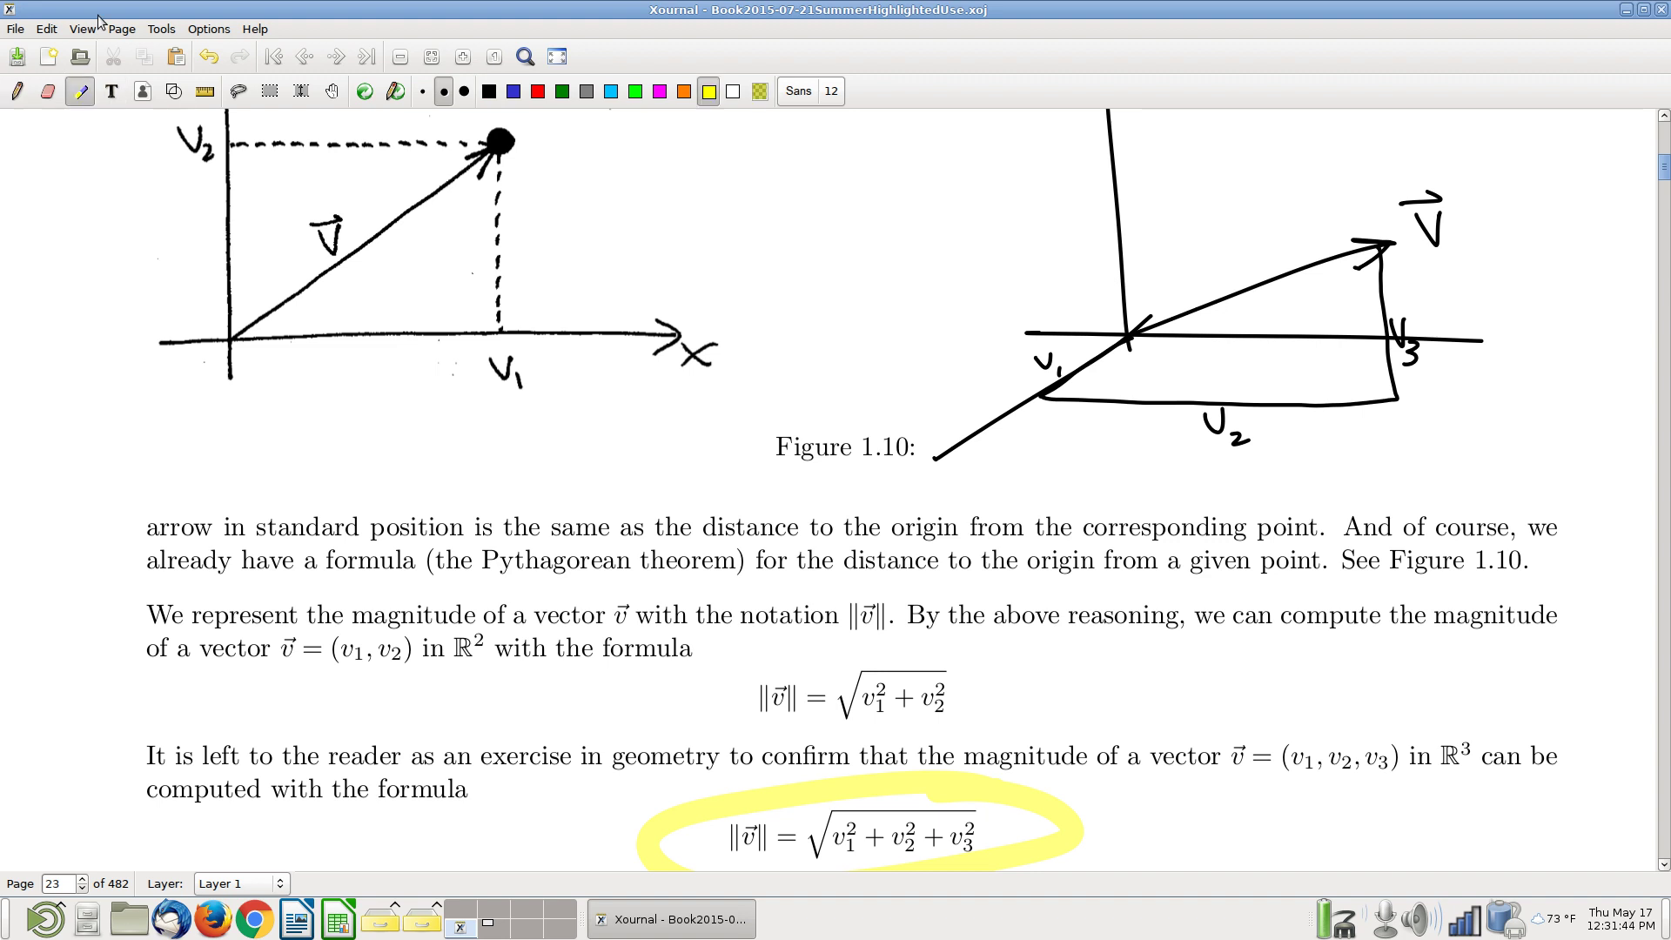
Step: Highlight the 3D vector arrow green and remove every ellipse from the 3D magnitude formula
click(636, 91)
drag(1129, 338, 1388, 248)
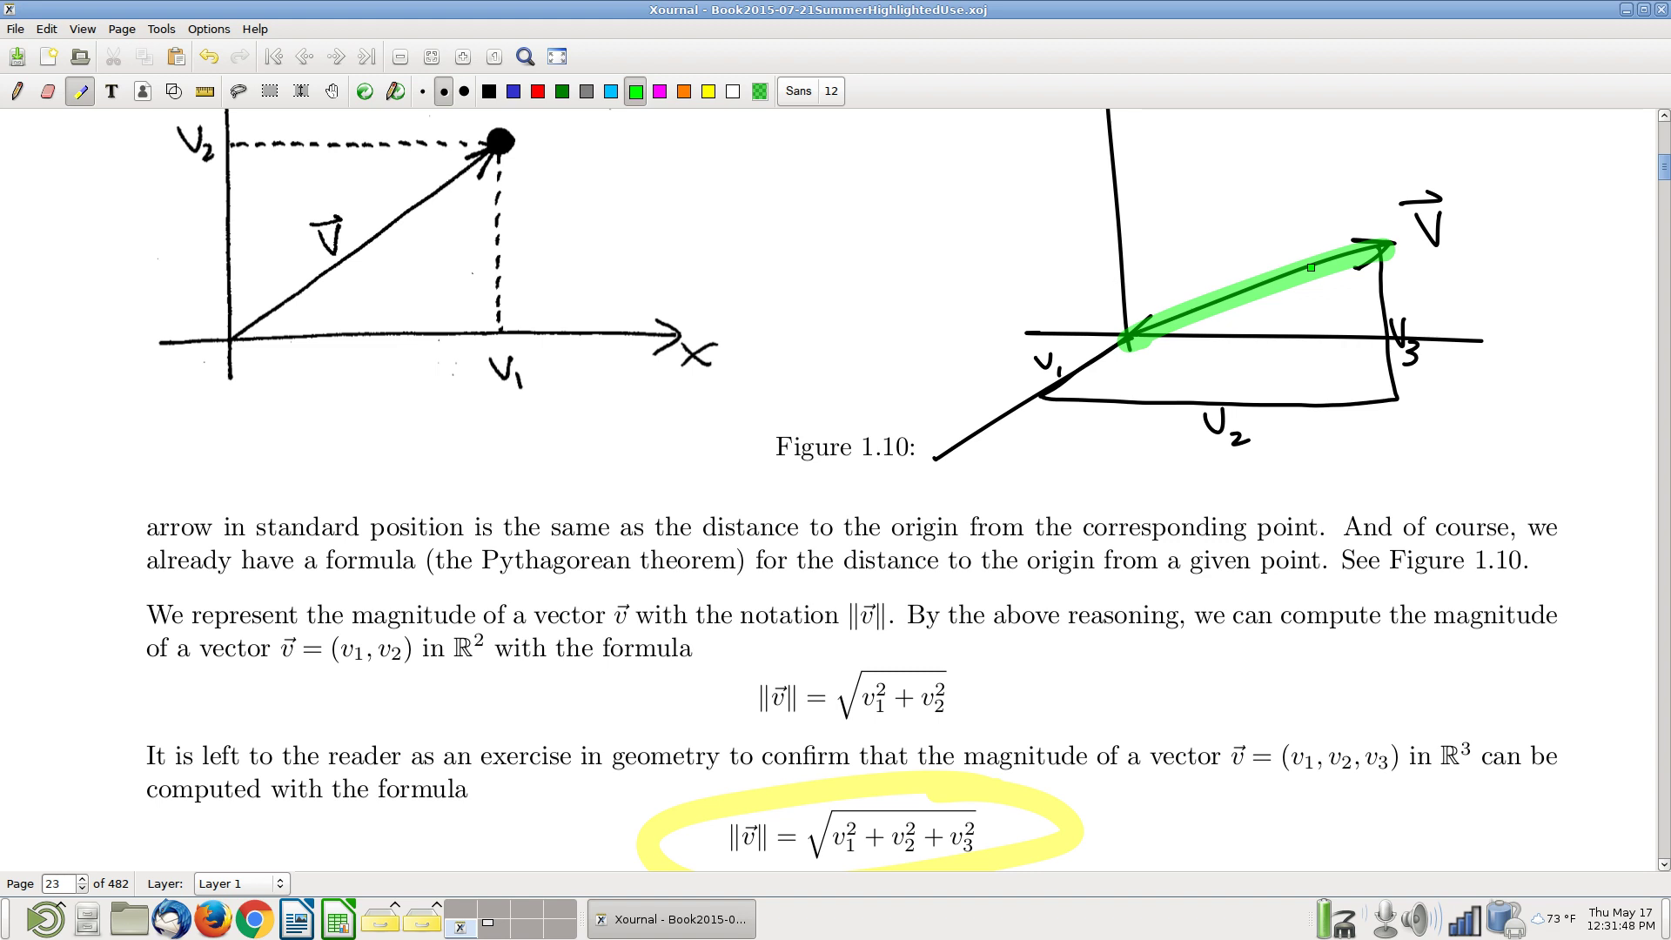
right_click(1034, 781)
mouse_move(1001, 777)
mouse_down()
mouse_move(674, 836)
mouse_move(906, 774)
mouse_up()
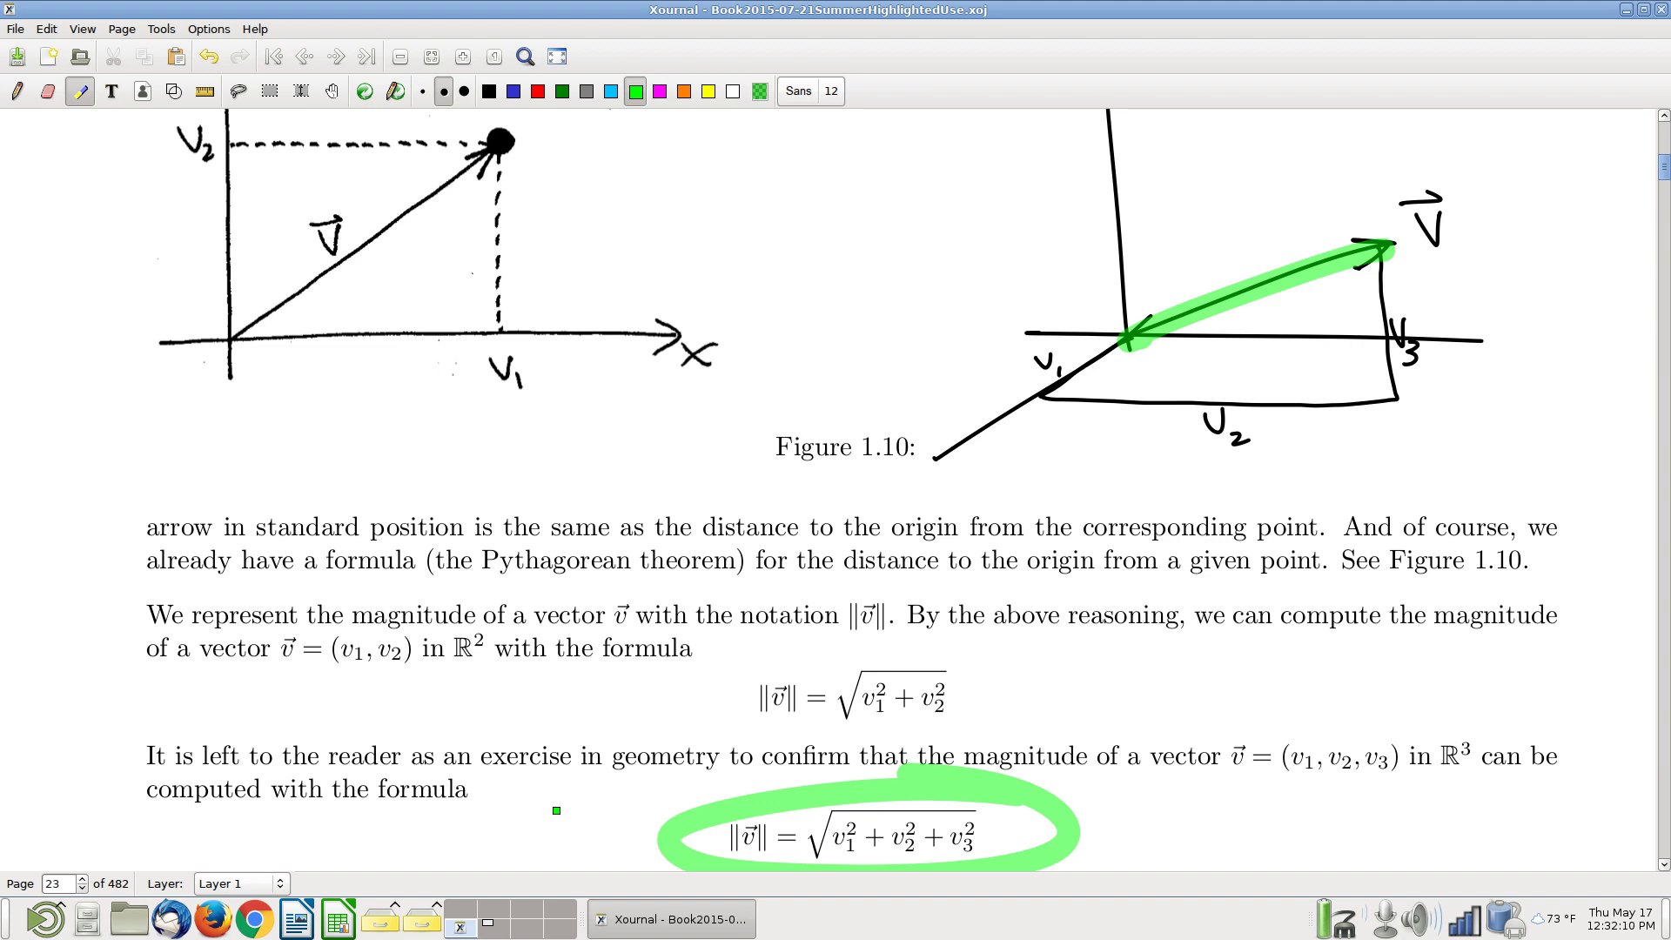
click(1078, 780)
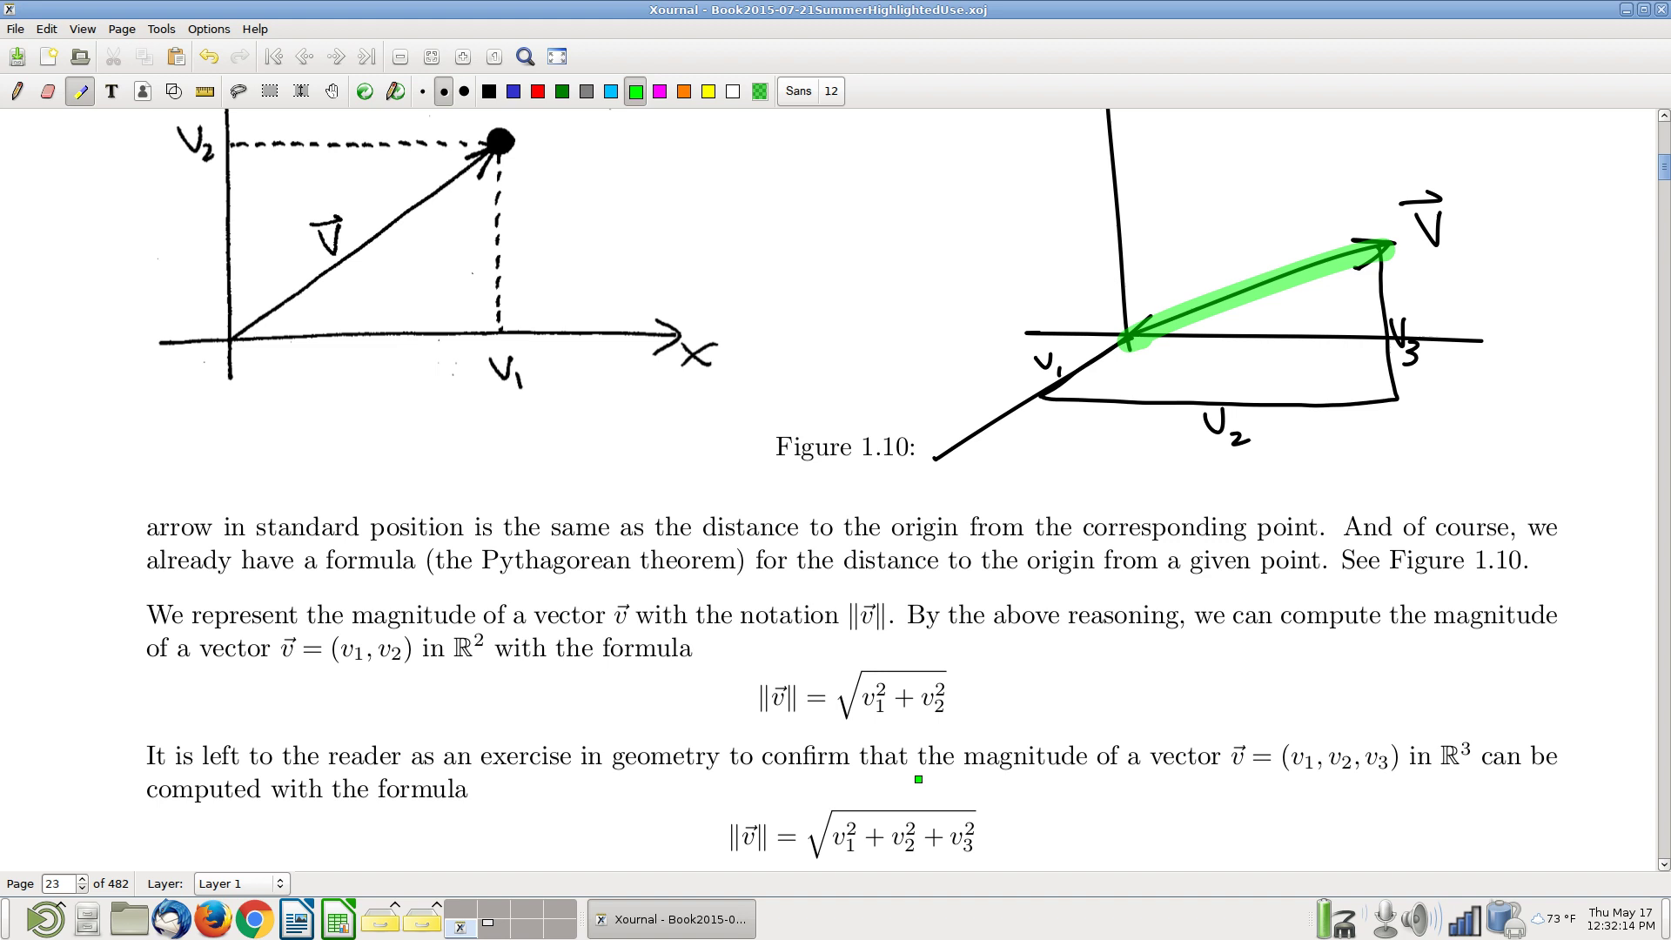
Step: Zoom in twice and erase the green highlight from the 3D vector v with a thin eraser
scroll(919, 779, up, 5)
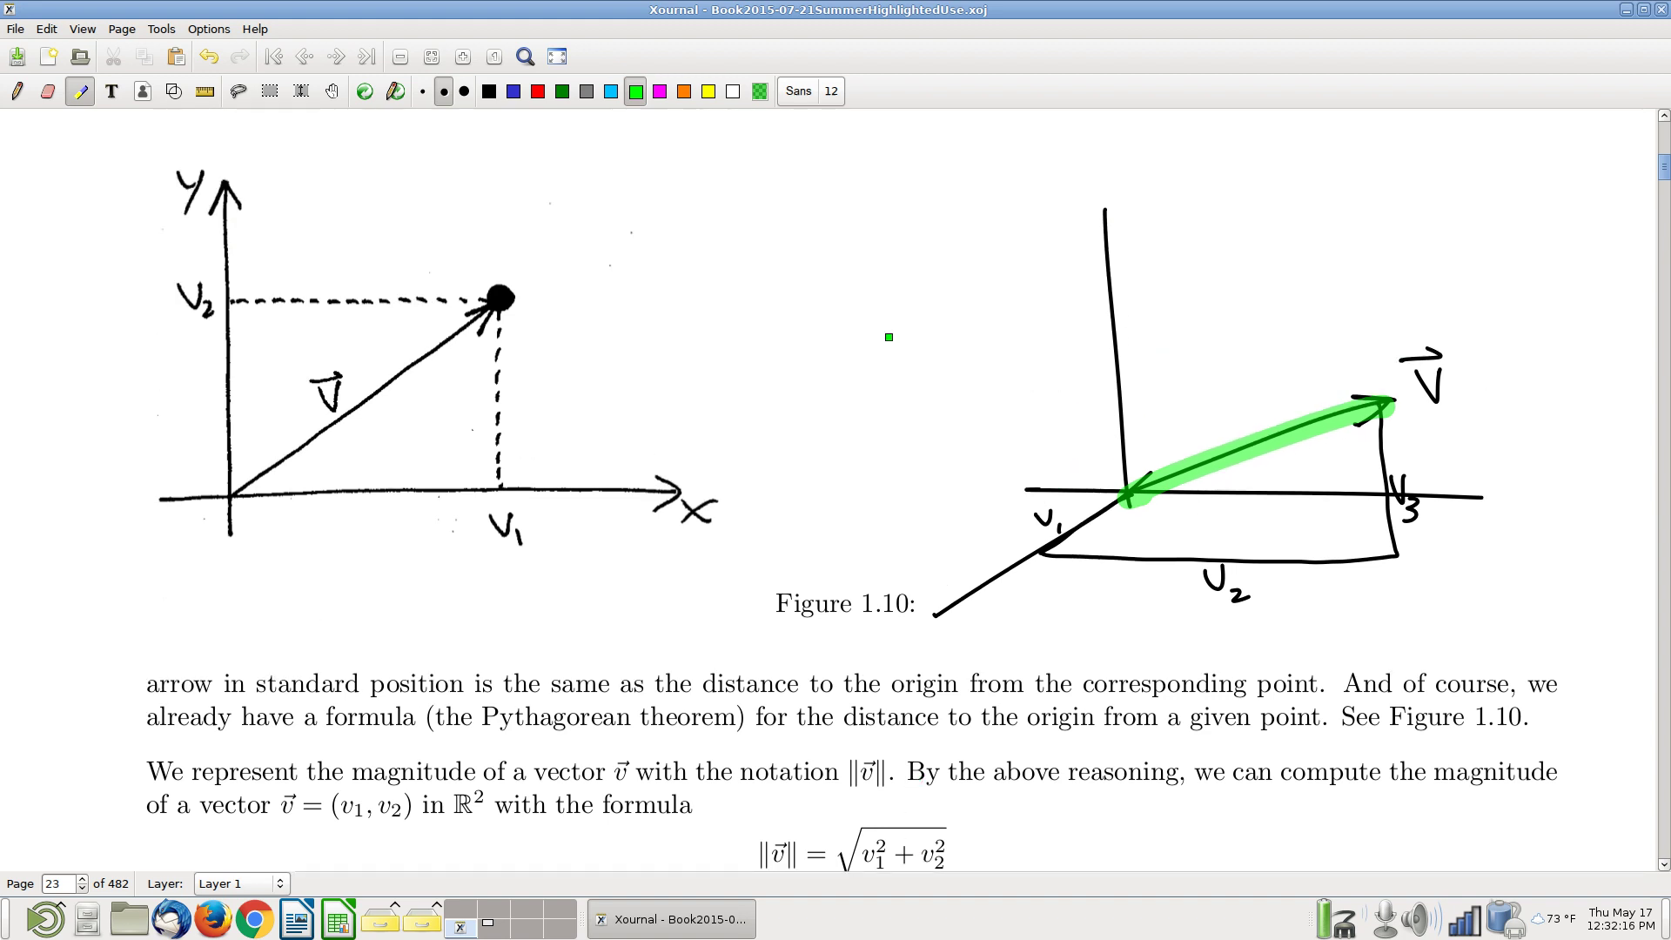
click(468, 58)
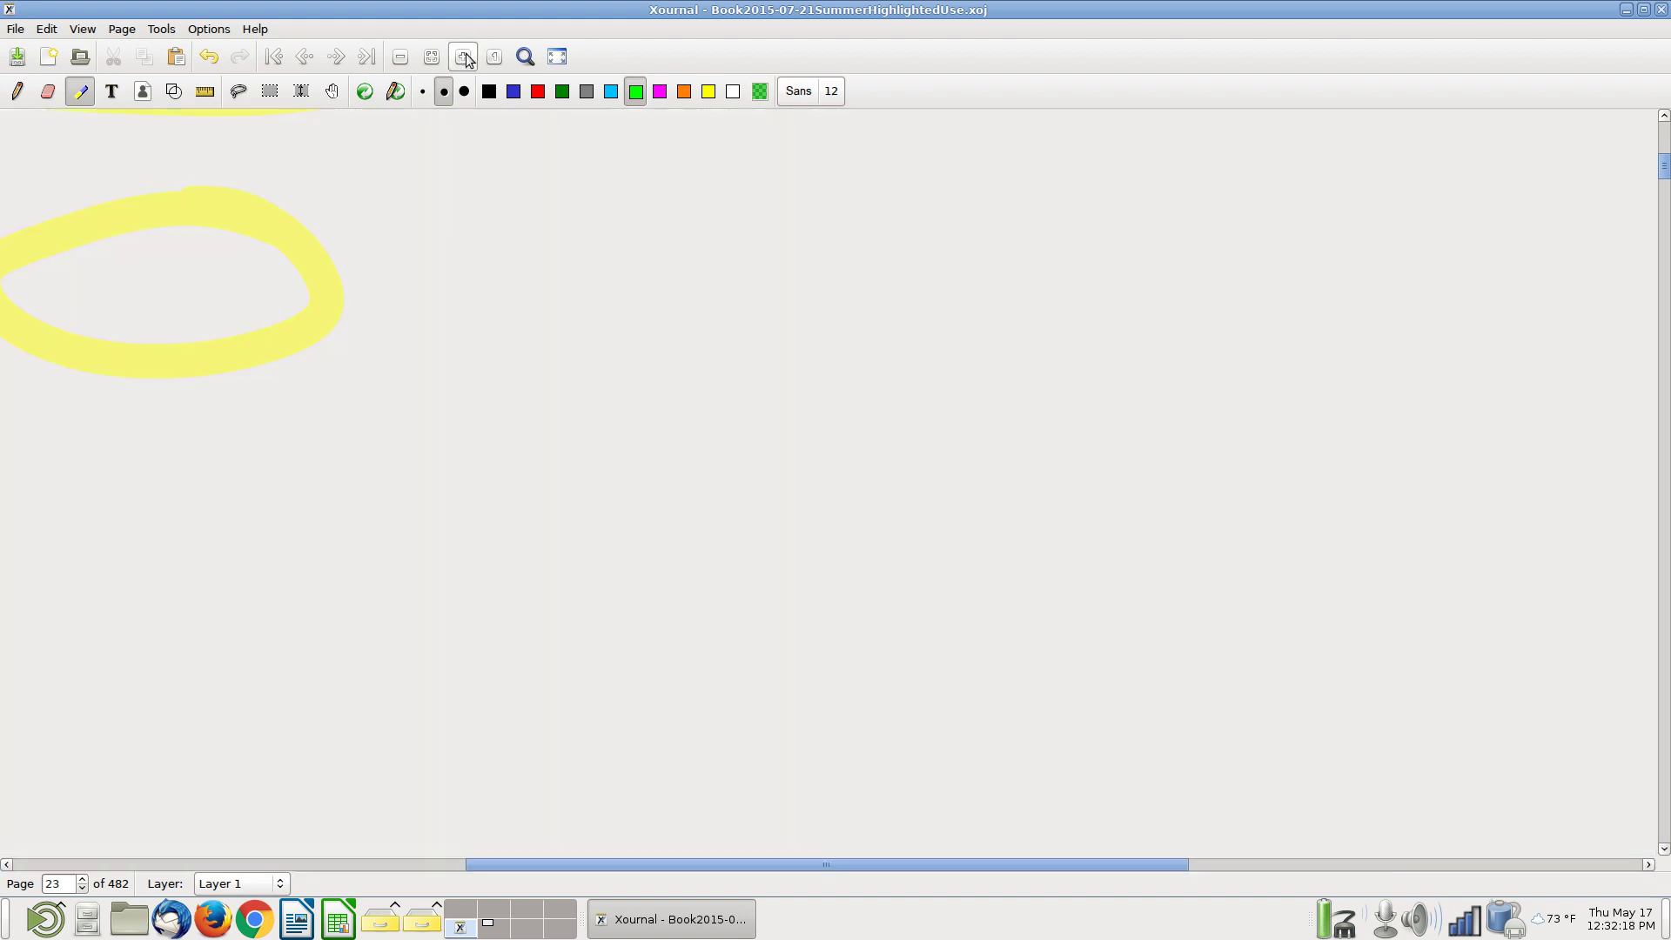
click(467, 57)
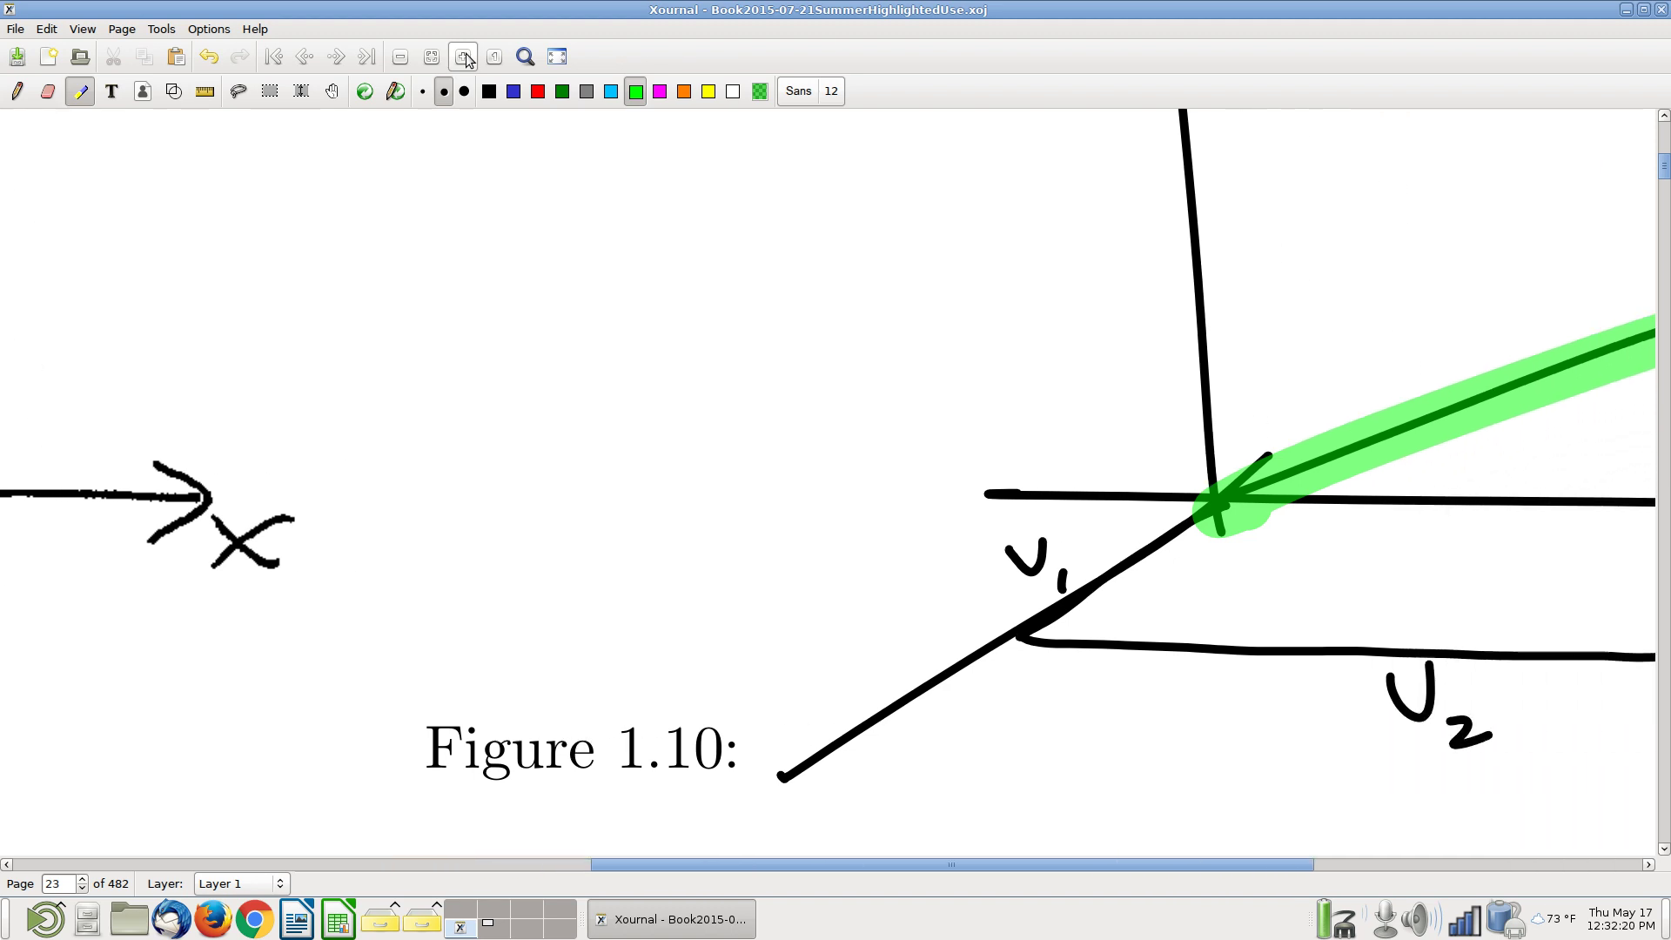
scroll(827, 487, right, 10)
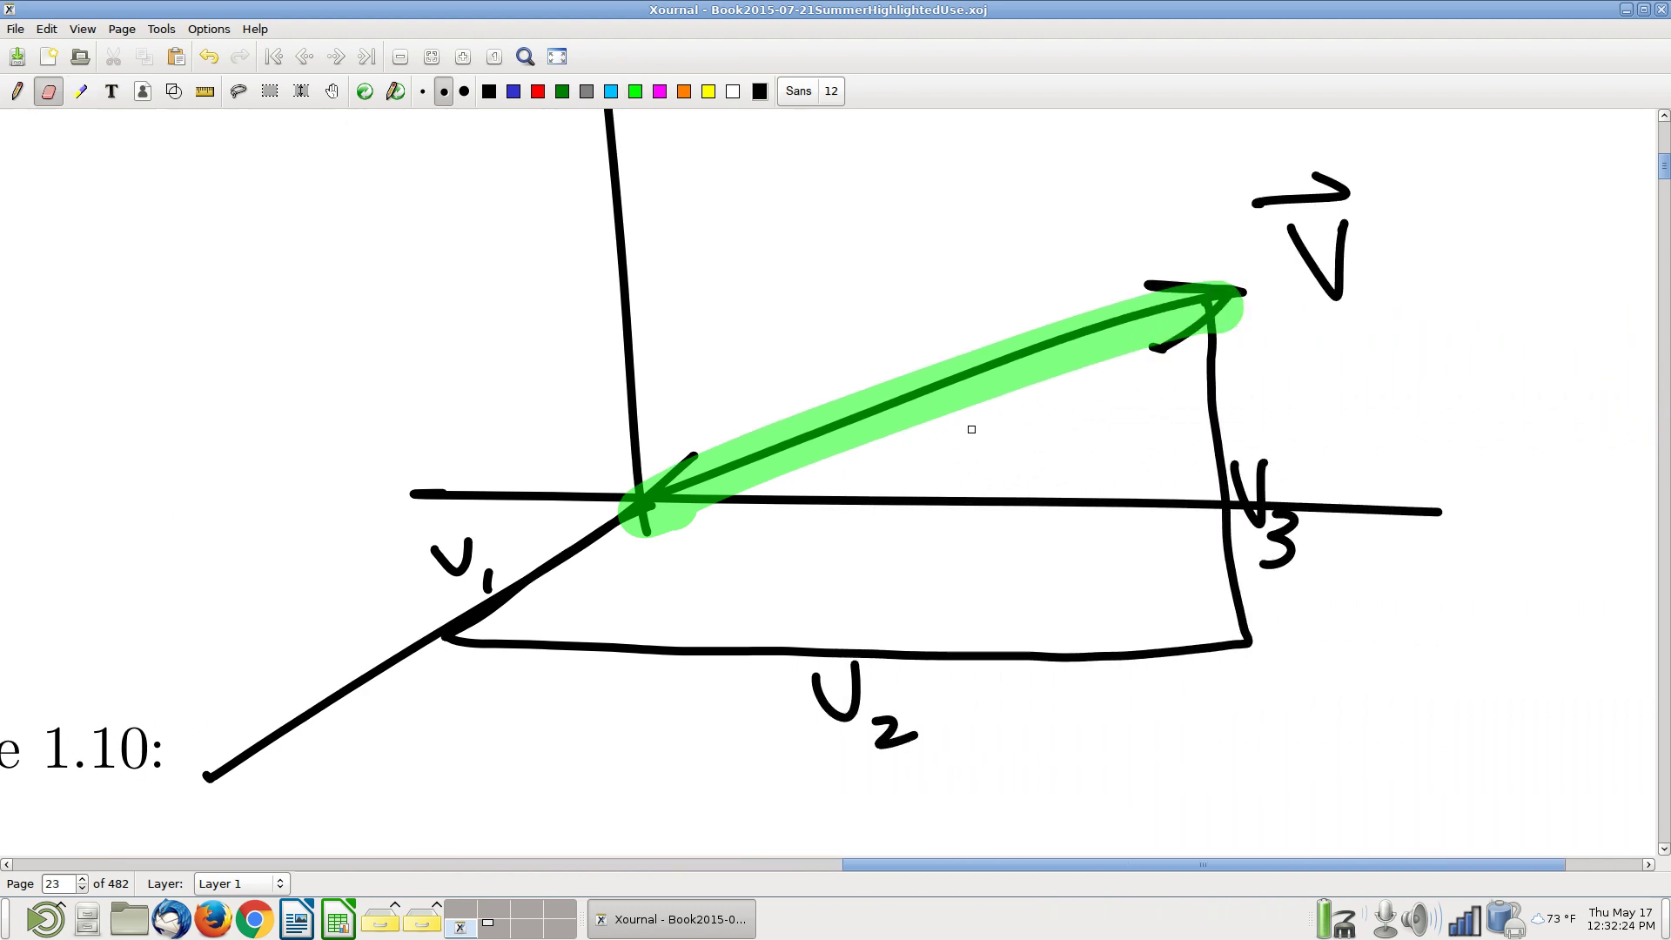
click(47, 90)
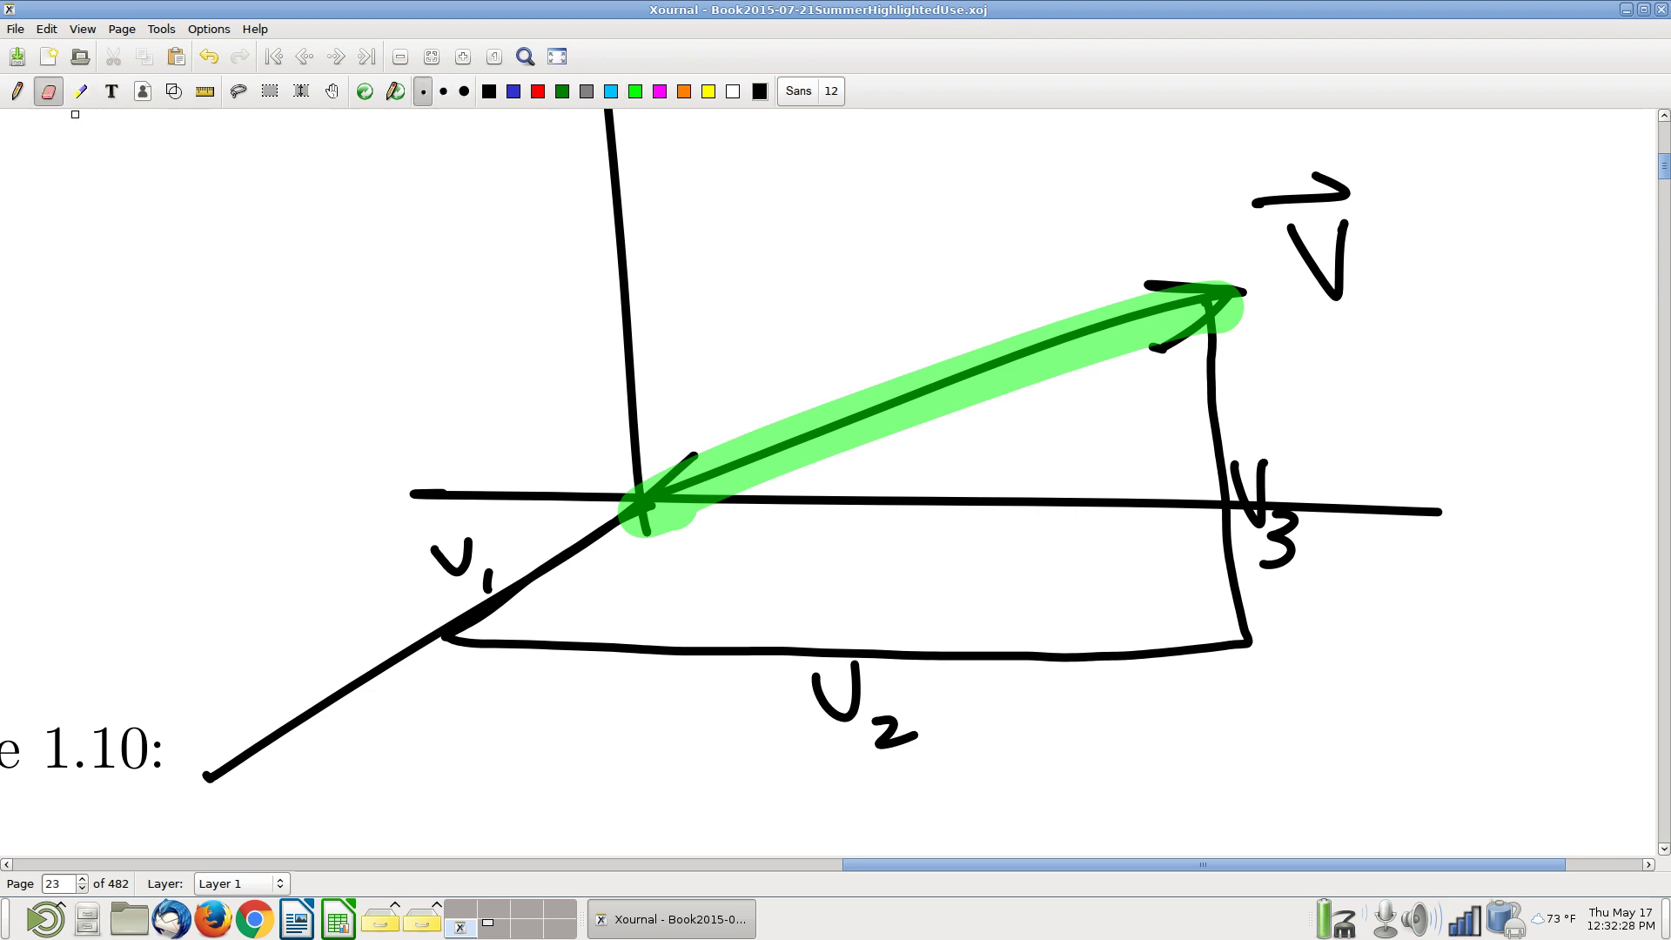
click(16, 91)
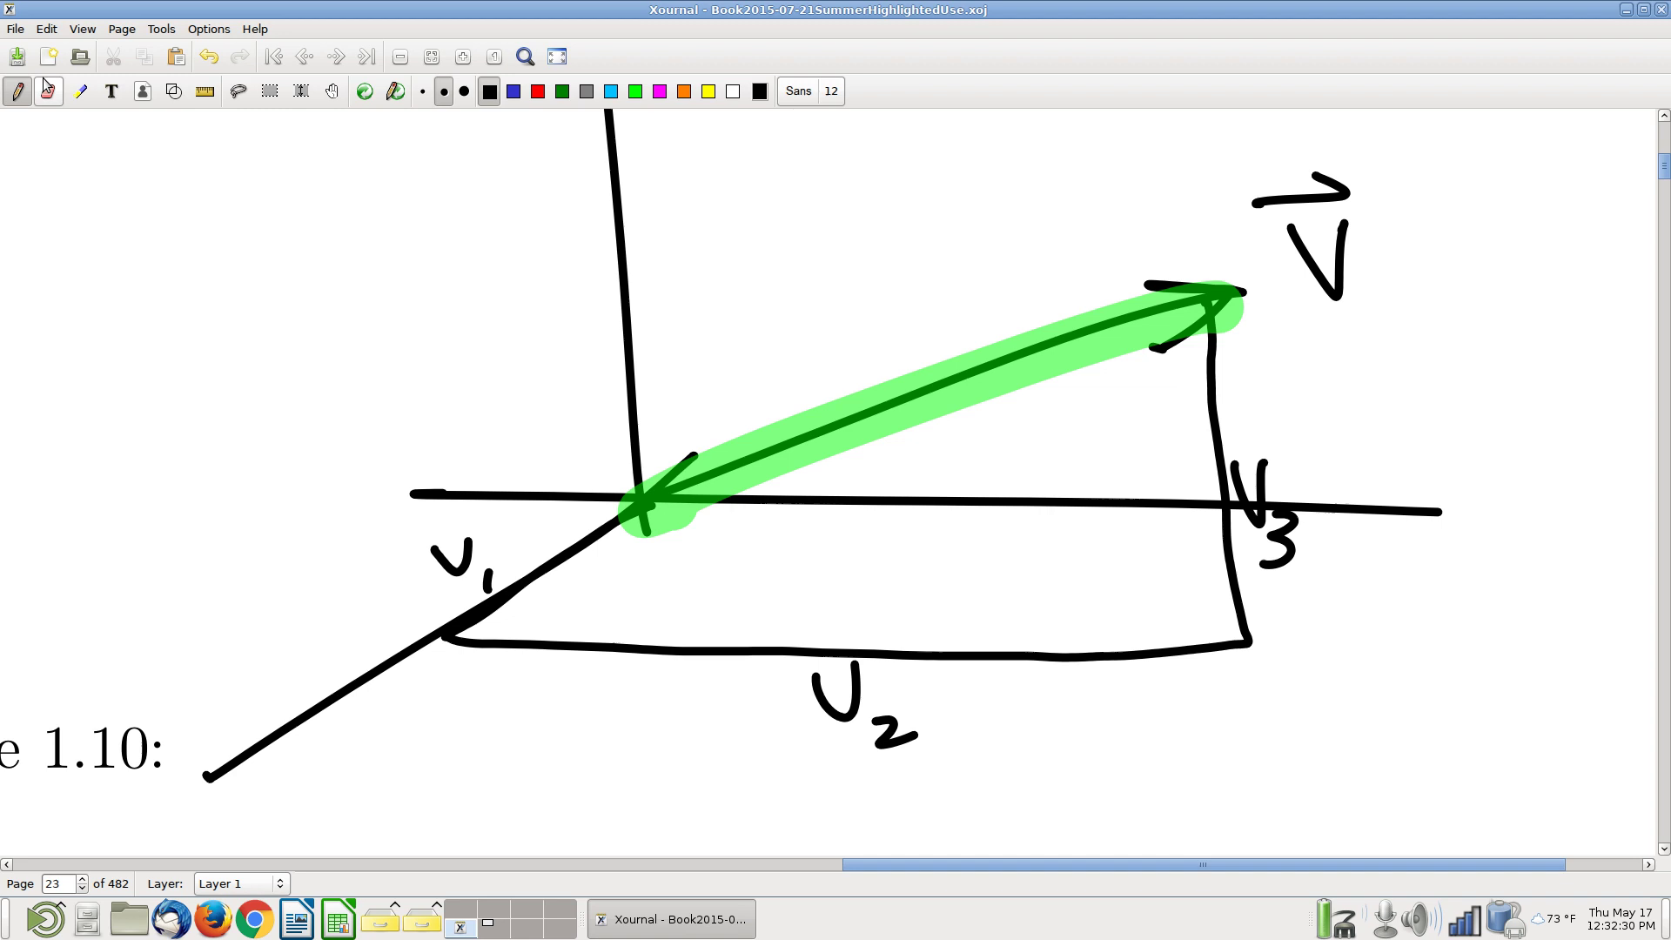
click(44, 84)
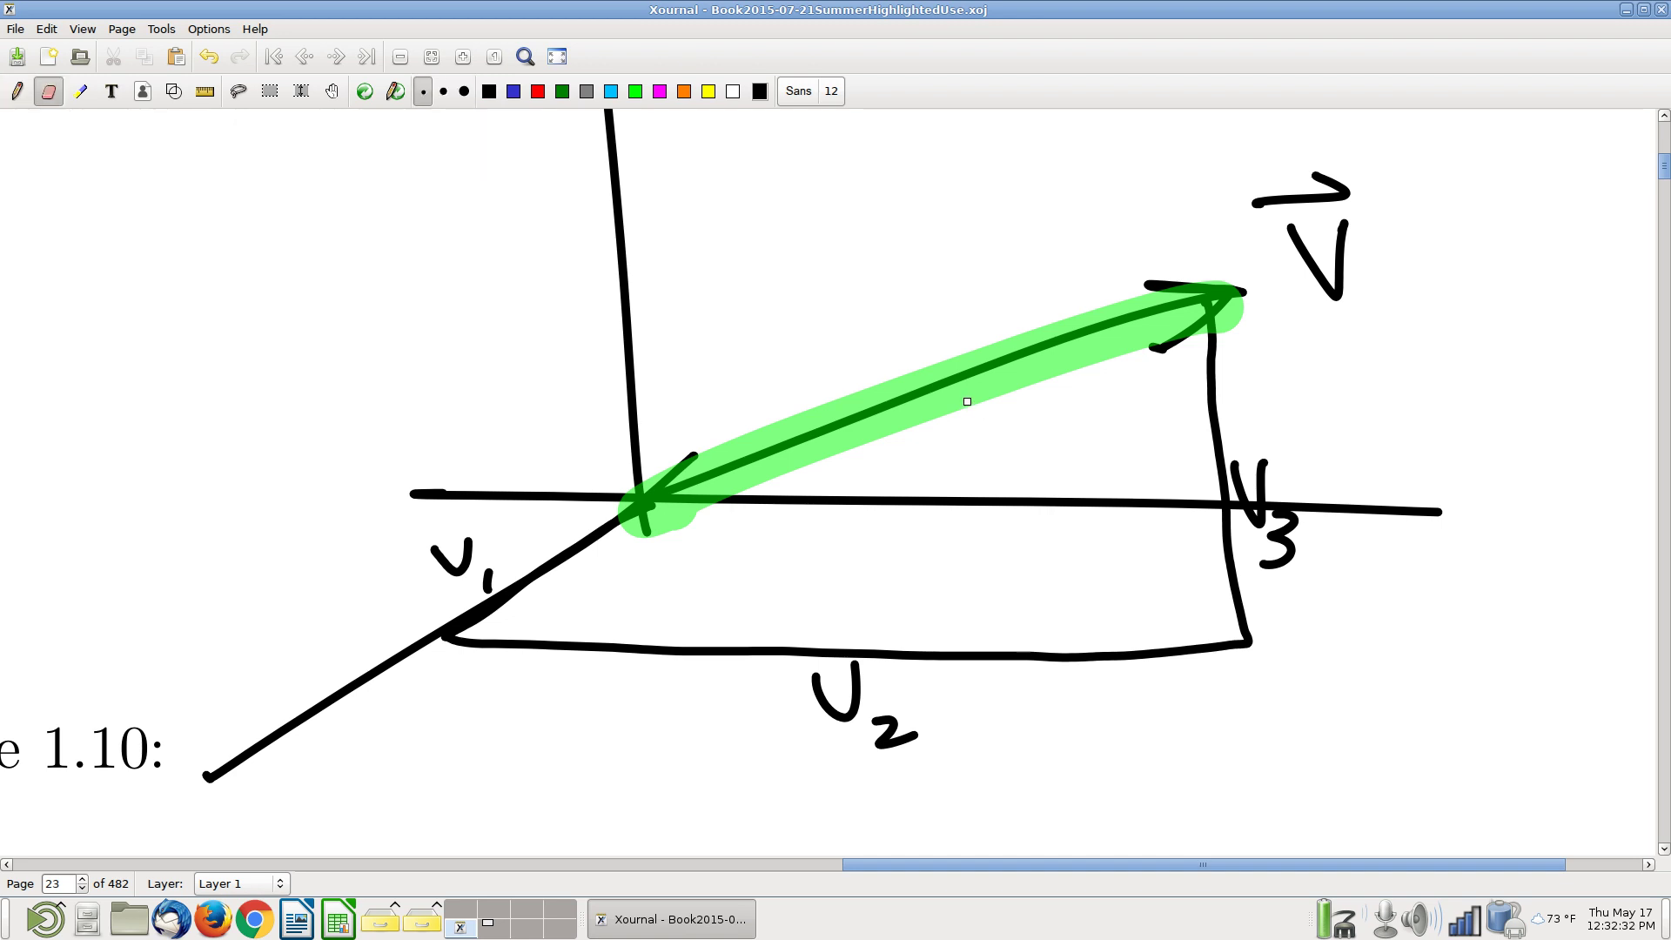
click(936, 403)
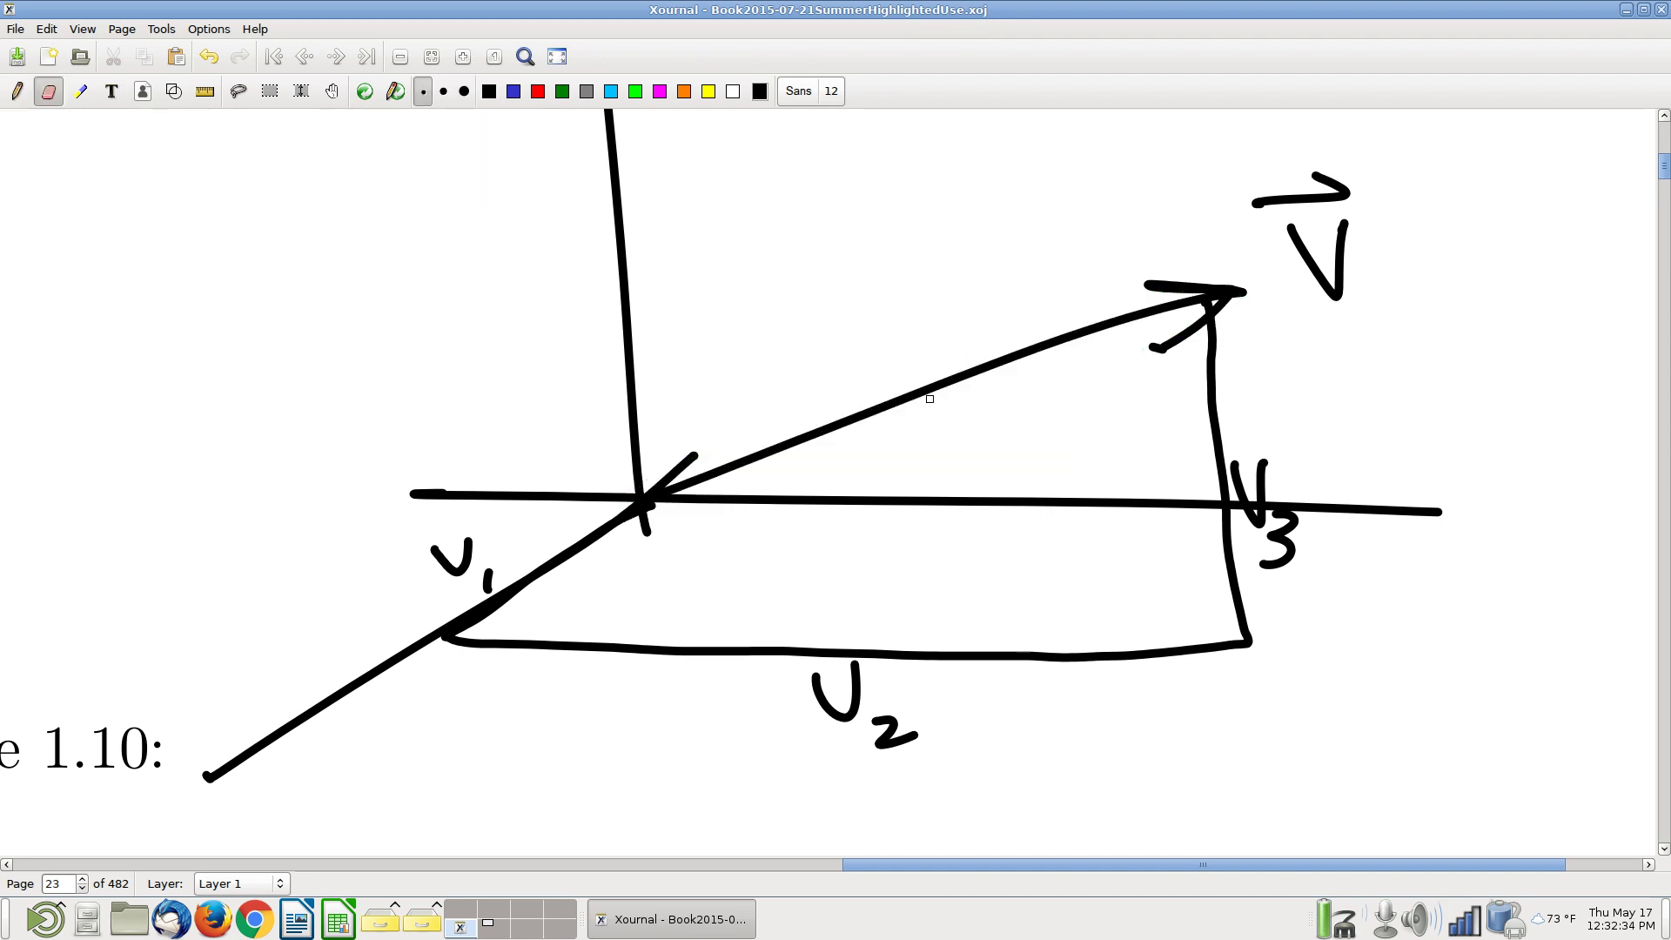
key(ctrl+shift+p)
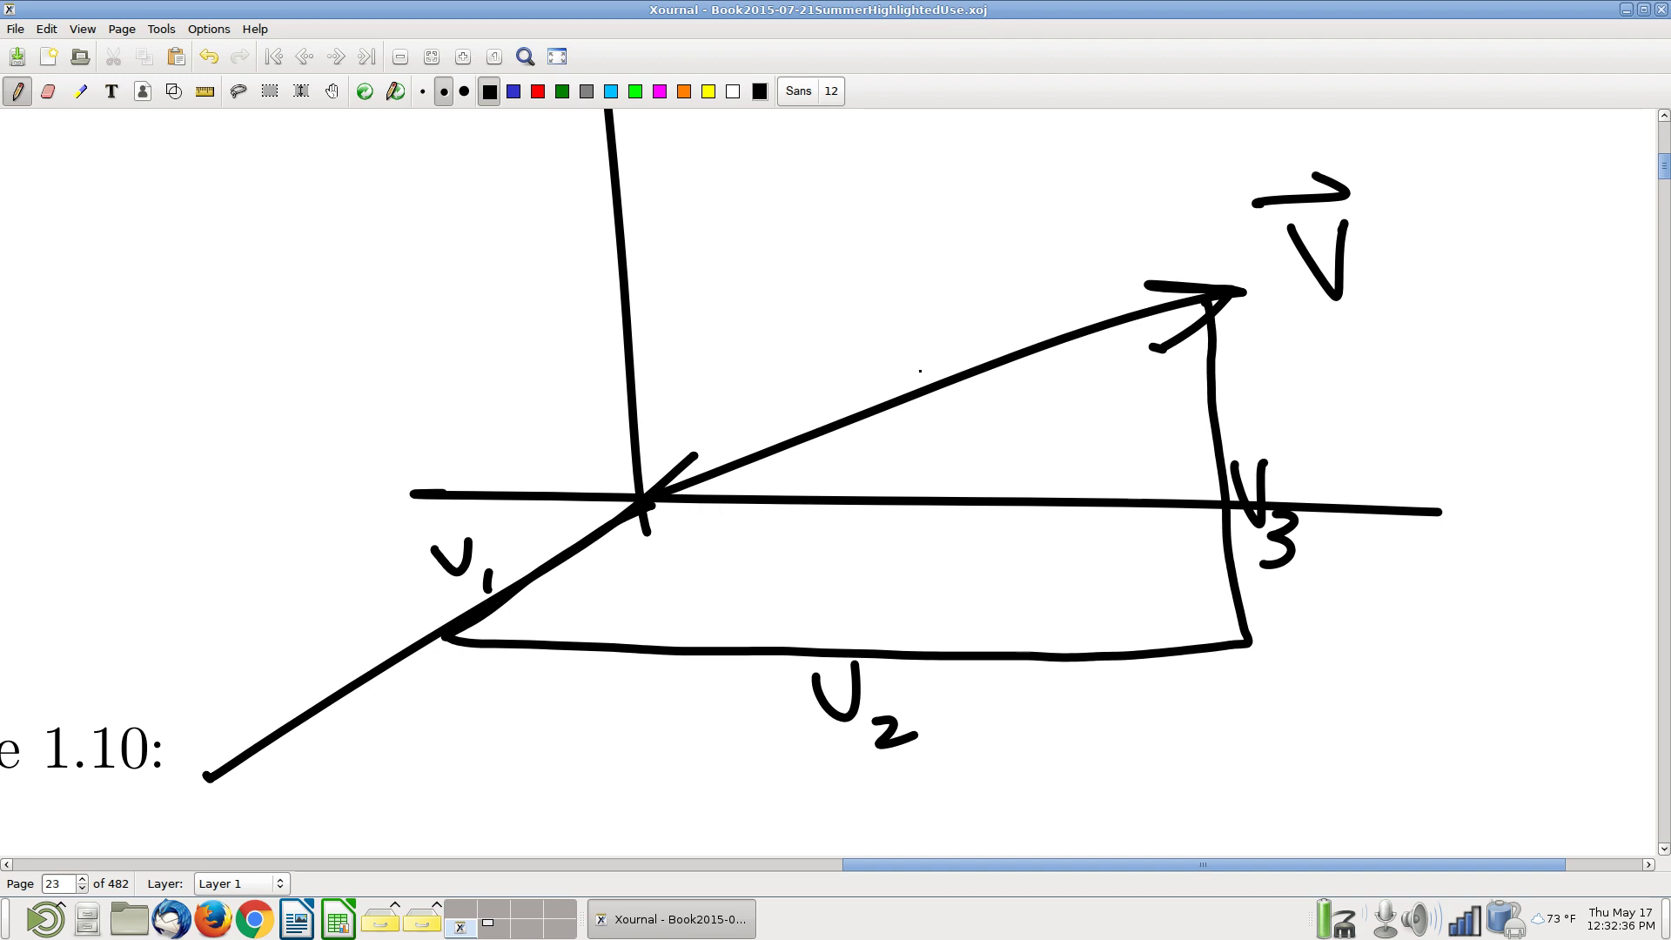
Step: Draw a magenta origin-to-corner diagonal, then shade the lower triangle yellow and the upper green
click(660, 90)
drag(646, 501, 1251, 646)
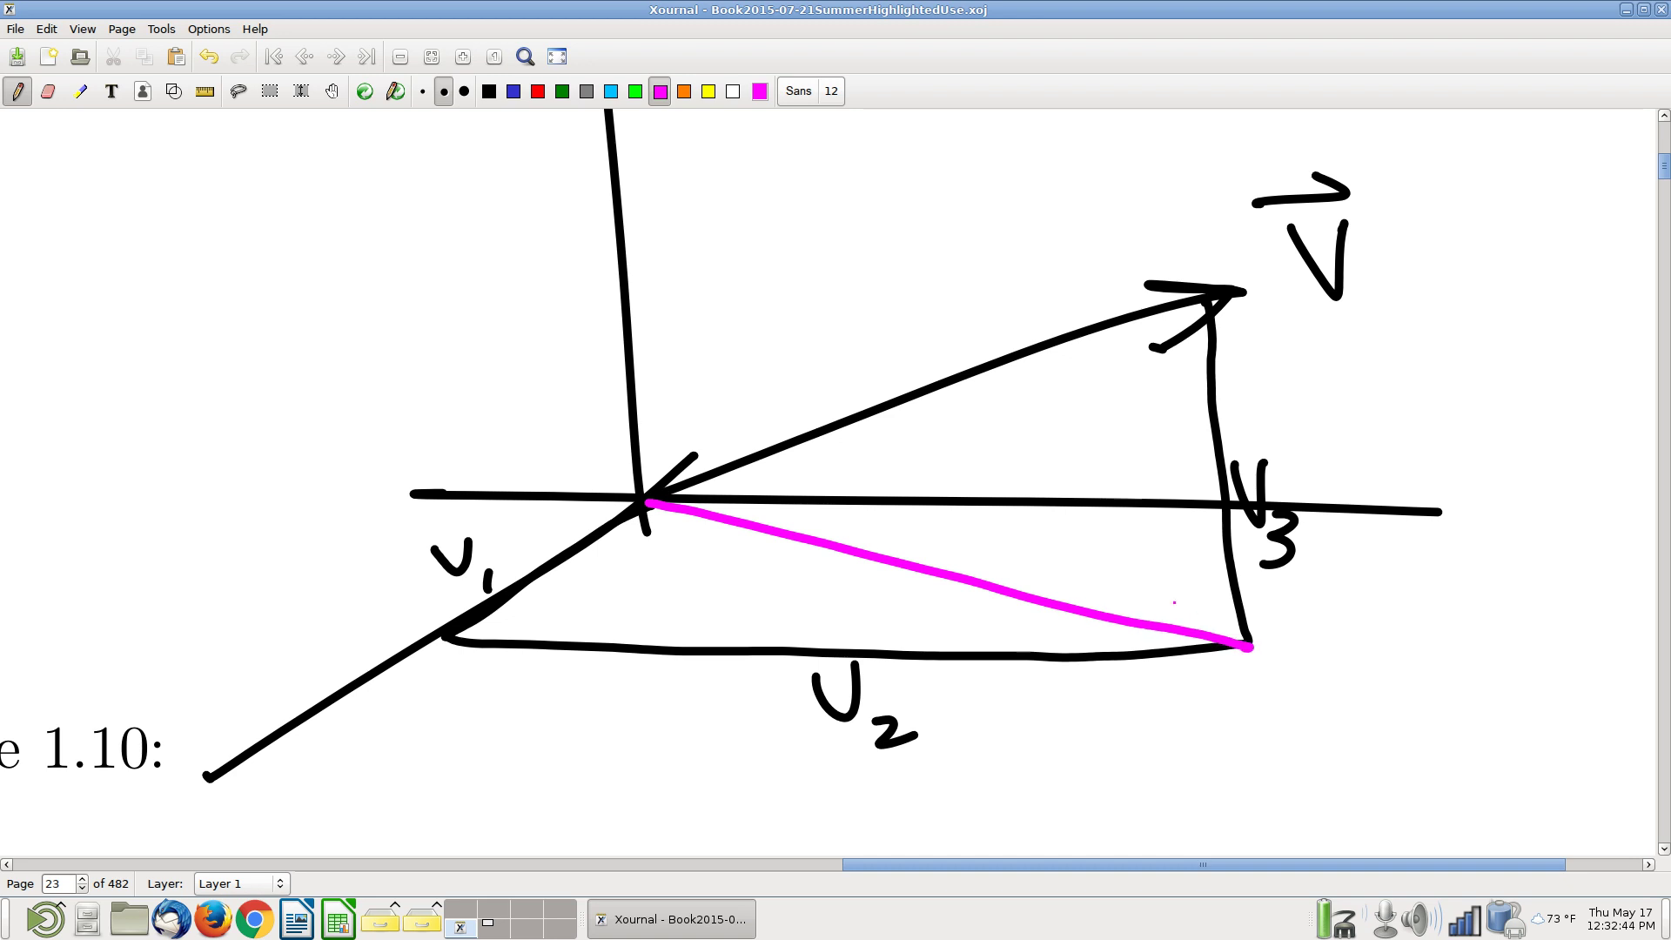
click(81, 90)
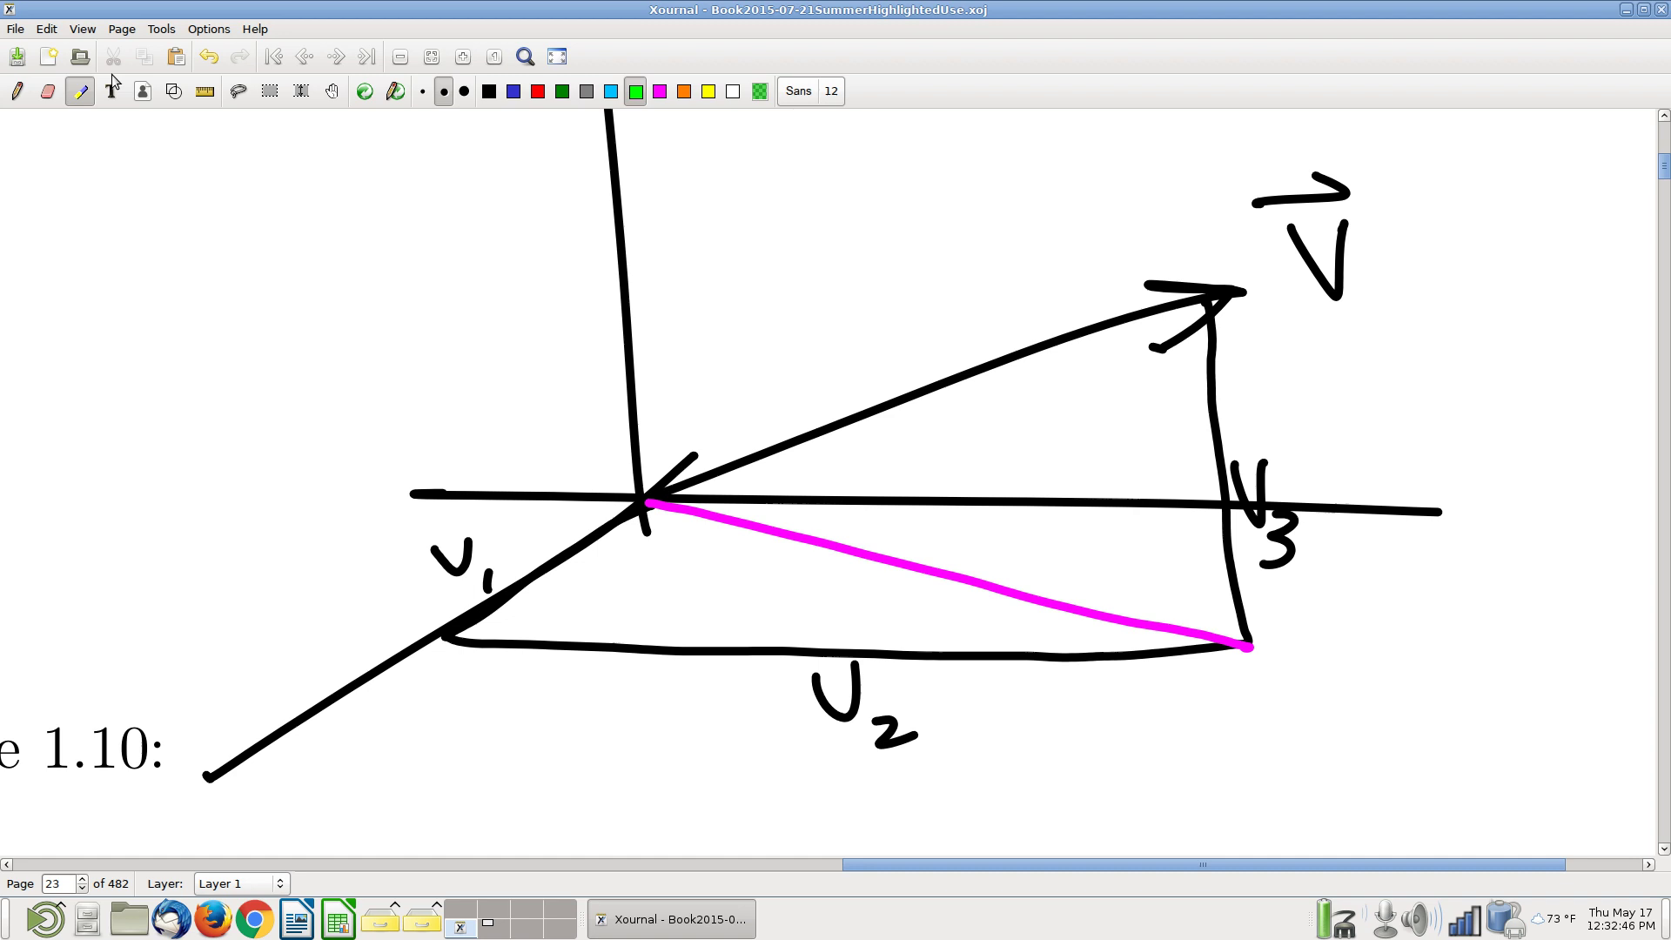
click(709, 91)
mouse_move(644, 517)
mouse_down()
mouse_move(496, 629)
mouse_move(1236, 662)
mouse_move(683, 510)
mouse_move(478, 609)
mouse_move(559, 632)
mouse_move(615, 597)
mouse_move(922, 608)
mouse_move(1073, 641)
mouse_move(993, 659)
mouse_up()
click(635, 90)
mouse_move(663, 488)
mouse_down()
mouse_move(1220, 616)
mouse_move(1204, 315)
mouse_move(1046, 389)
mouse_move(743, 462)
mouse_move(1139, 322)
mouse_move(1177, 342)
mouse_move(1169, 558)
mouse_move(1154, 405)
mouse_move(848, 501)
mouse_move(1032, 427)
mouse_move(1025, 483)
mouse_move(873, 490)
mouse_move(994, 502)
mouse_move(1119, 483)
mouse_up()
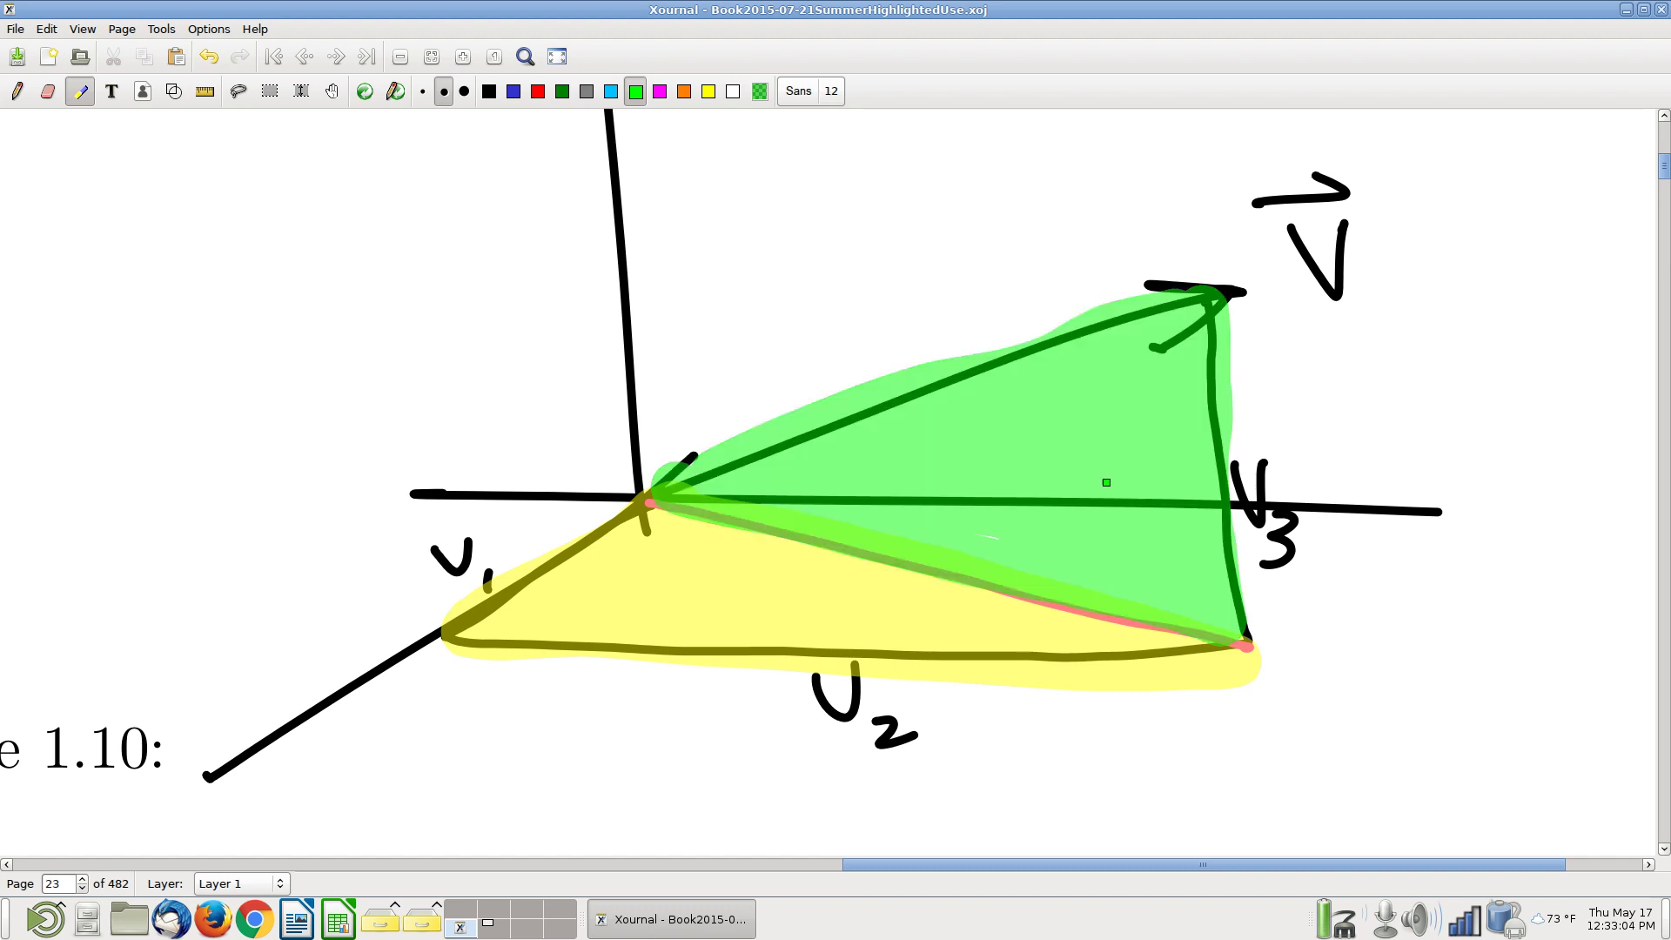